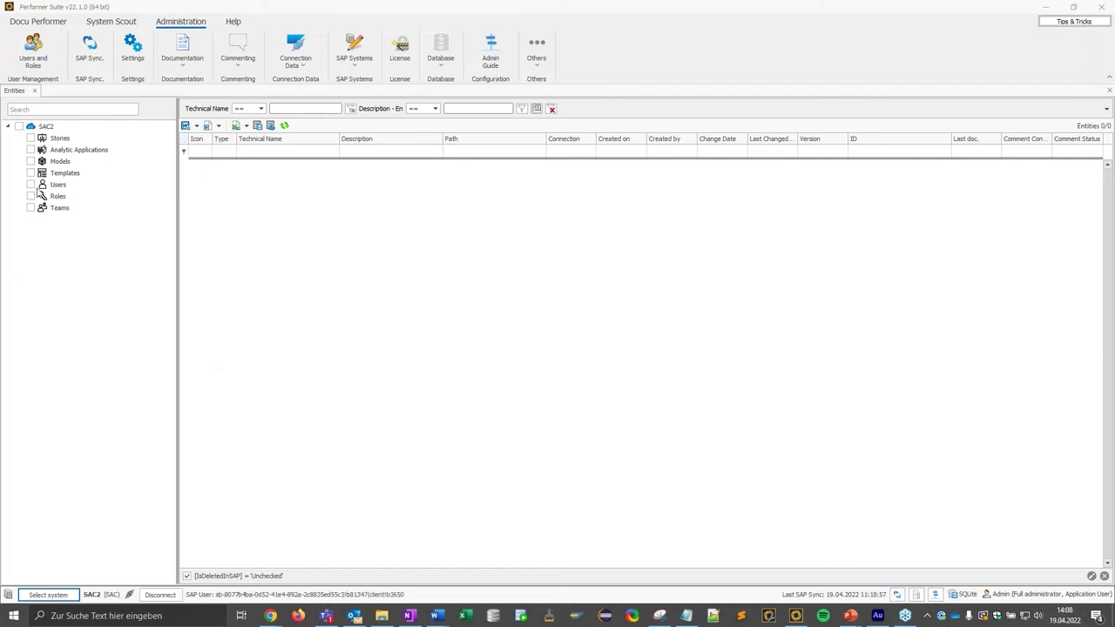
Check in the SAP synchronization settings which entity types, including users, roles and teams, are synchronized, and return to the entity list.
click(61, 185)
click(59, 196)
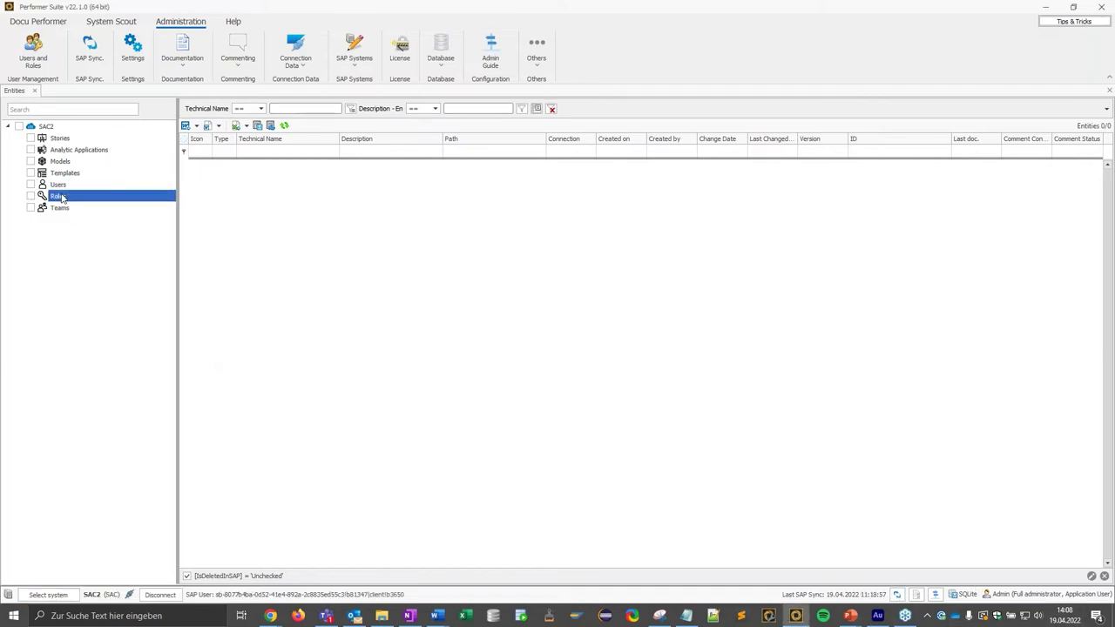
key(Up)
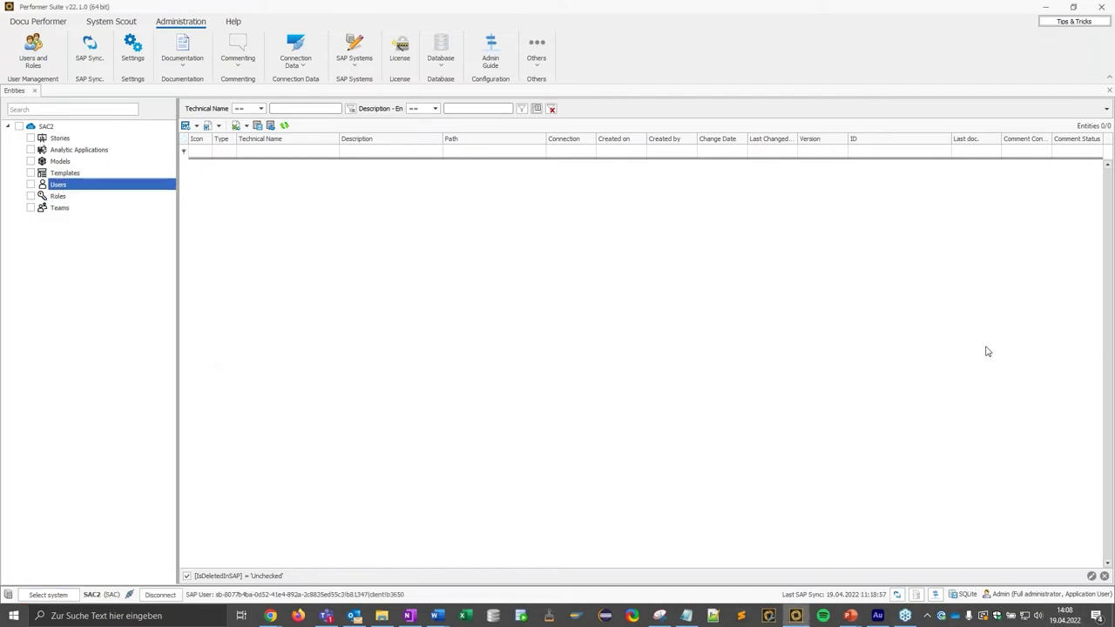
click(897, 595)
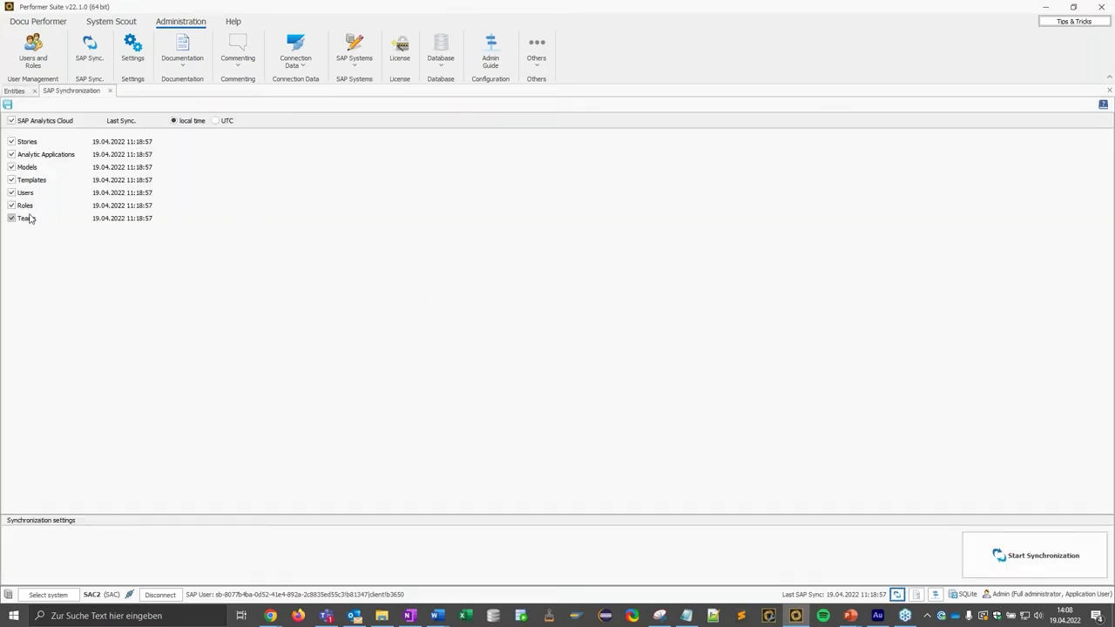
click(15, 90)
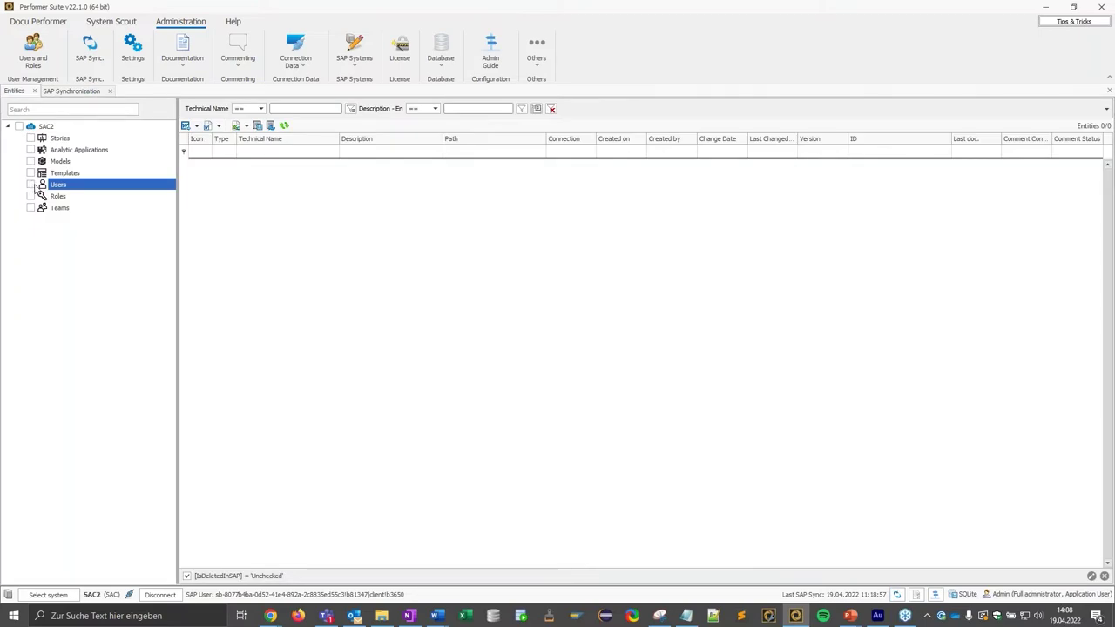
List the Users of SAC2 and open the existing docx documentation of the user that has a last documentation date.
click(32, 185)
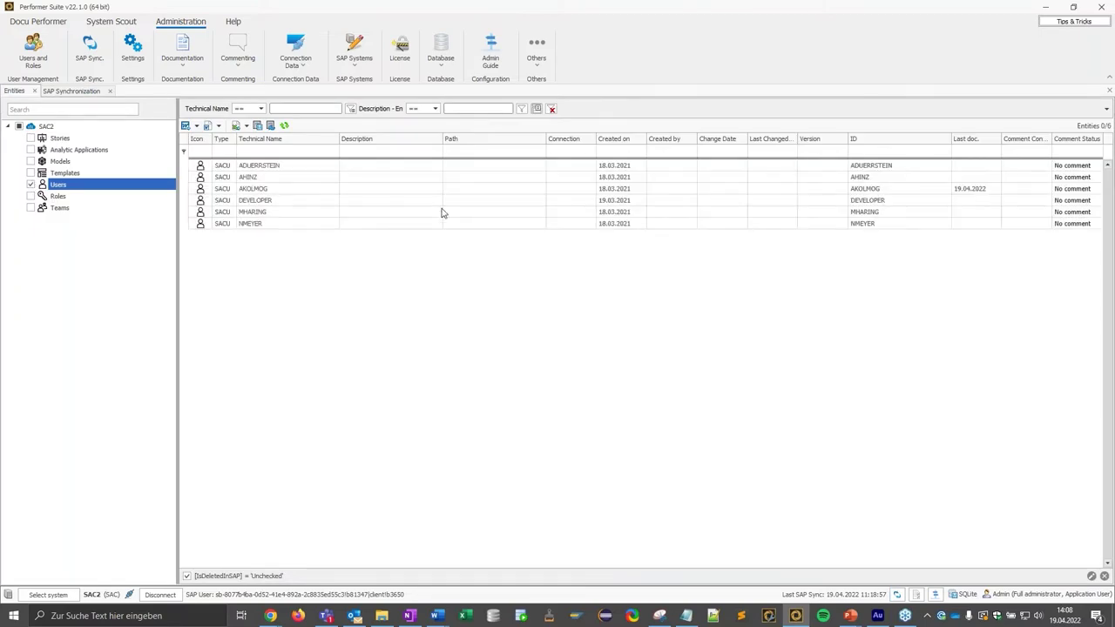
click(279, 193)
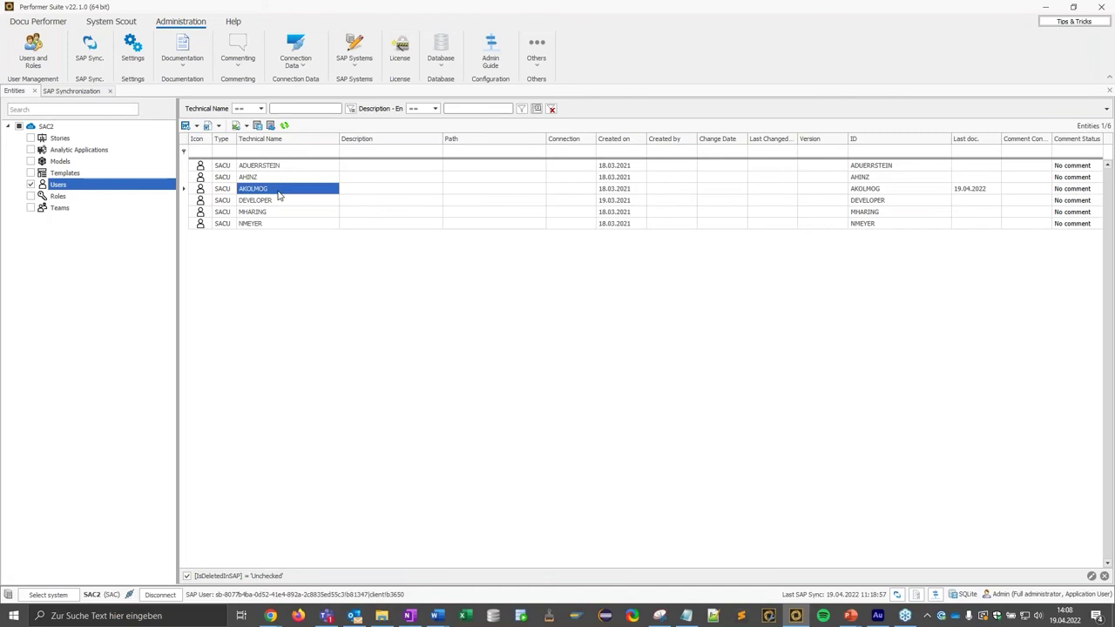
right_click(279, 192)
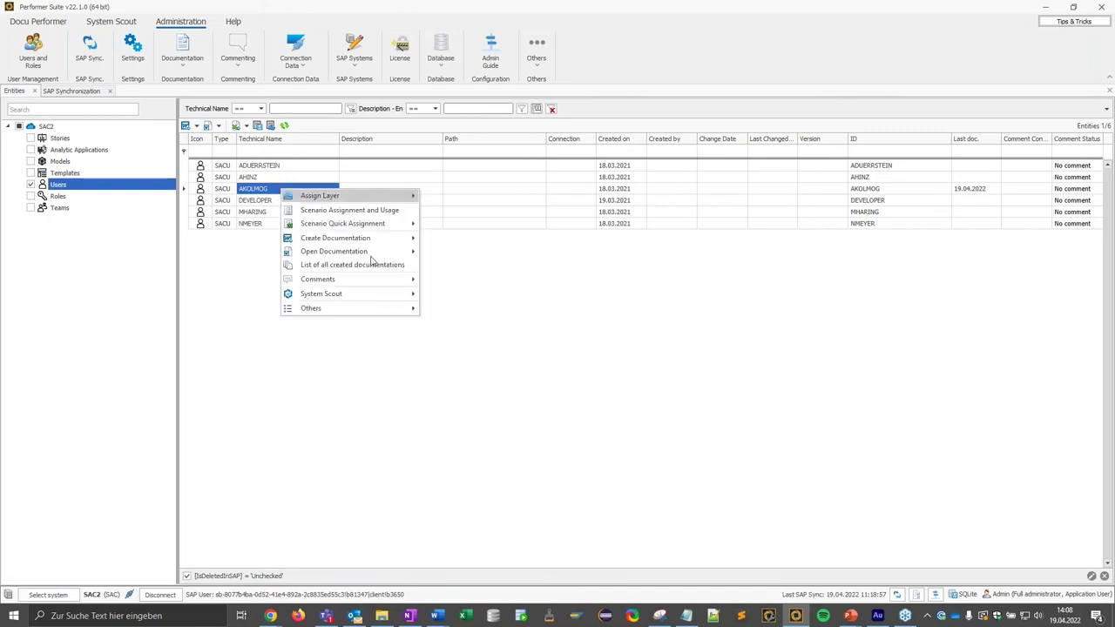
mouse_move(349, 254)
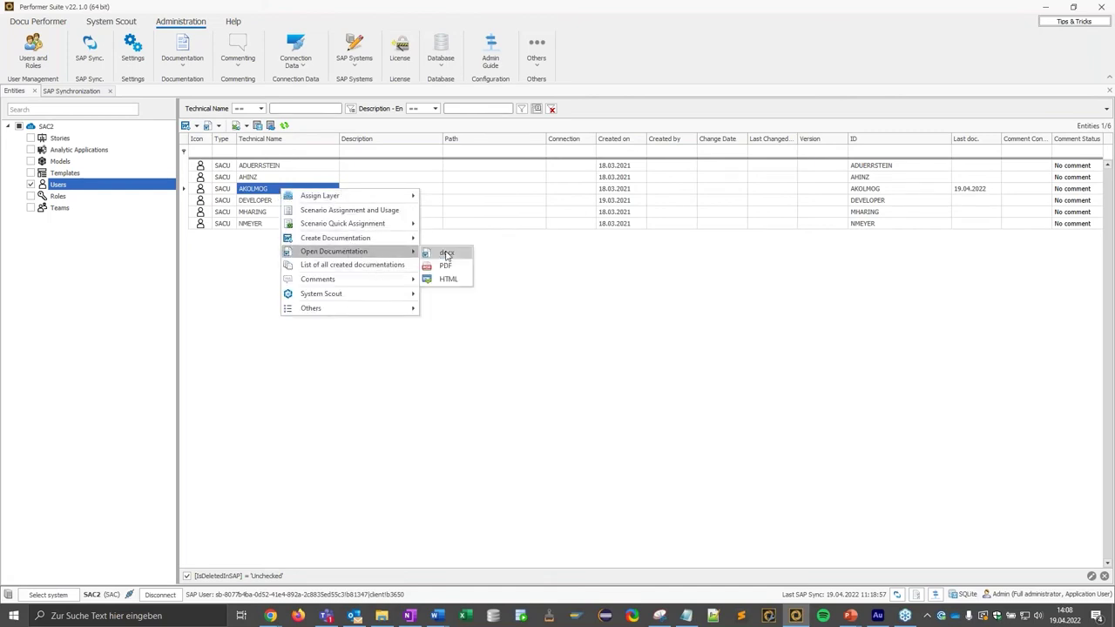
click(440, 253)
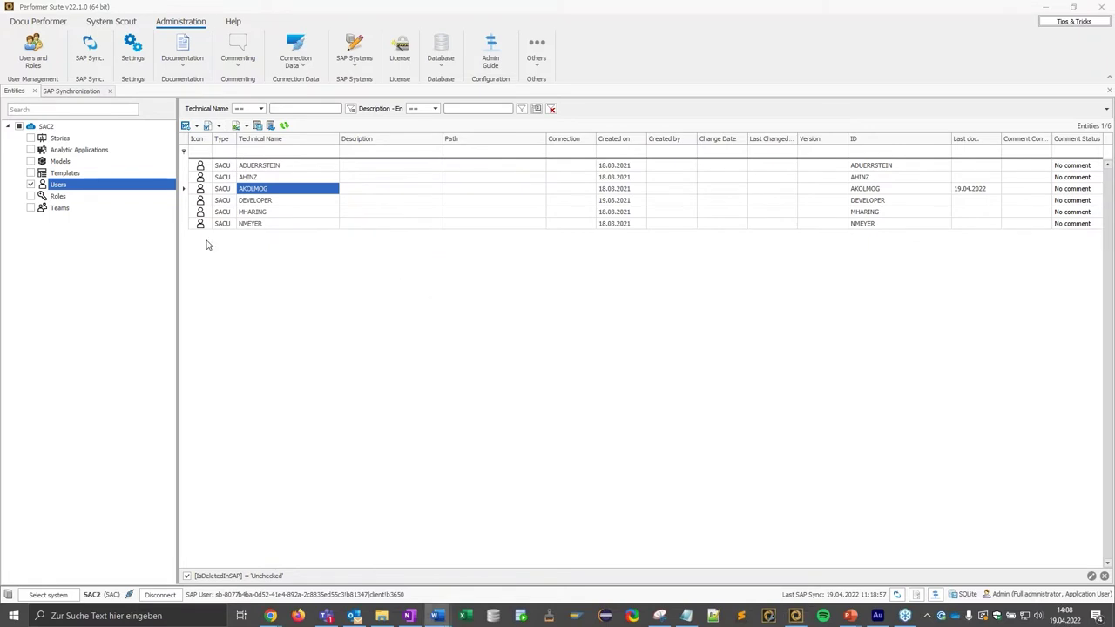
Review the General Information, Personal Information and User Preferences sections of the user documentation in Word.
scroll(538, 366, down, 10)
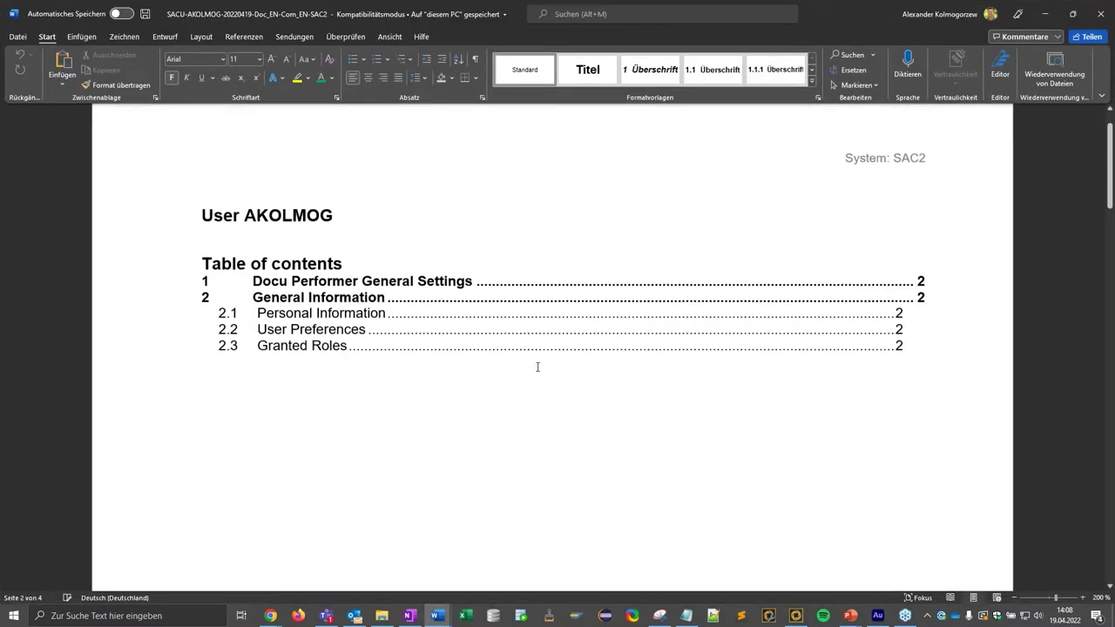
scroll(455, 377, down, 10)
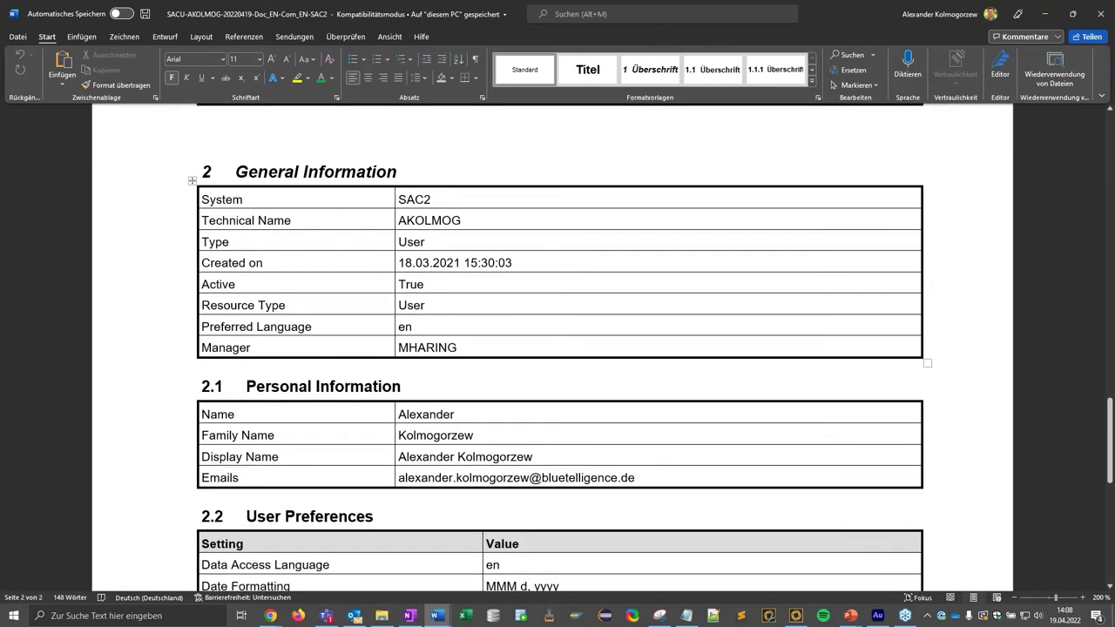
drag(266, 389, 338, 466)
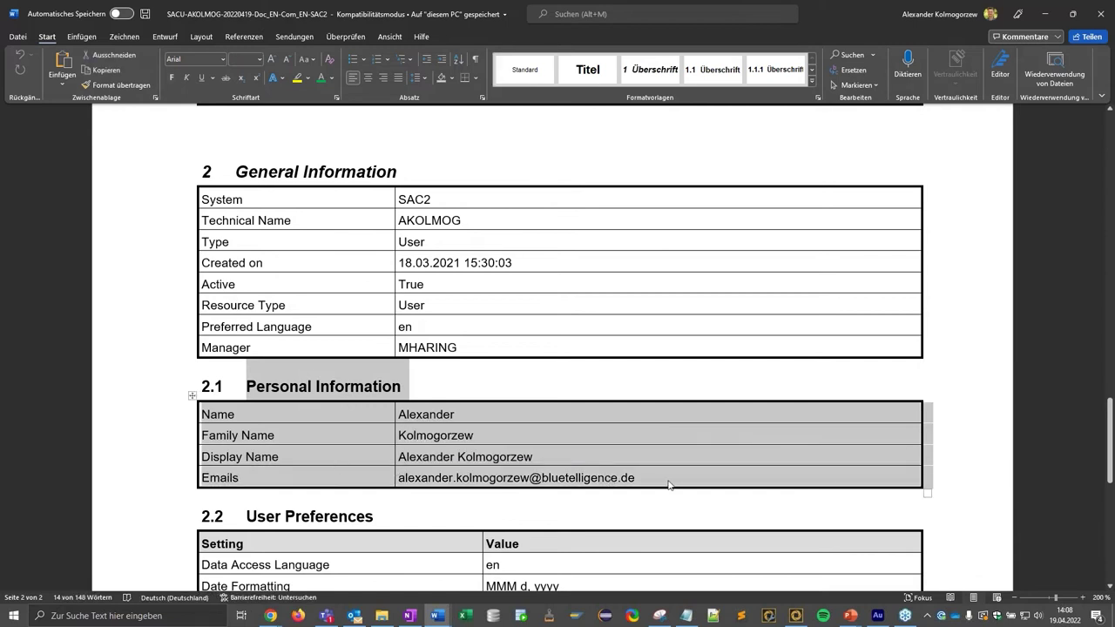
click(693, 468)
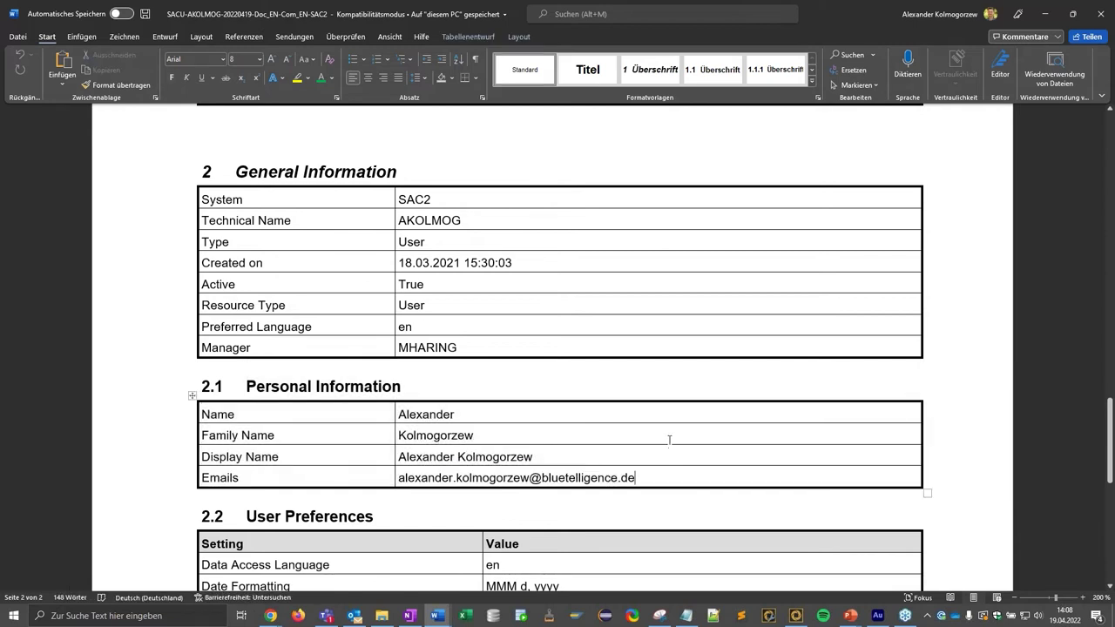
scroll(668, 440, down, 3)
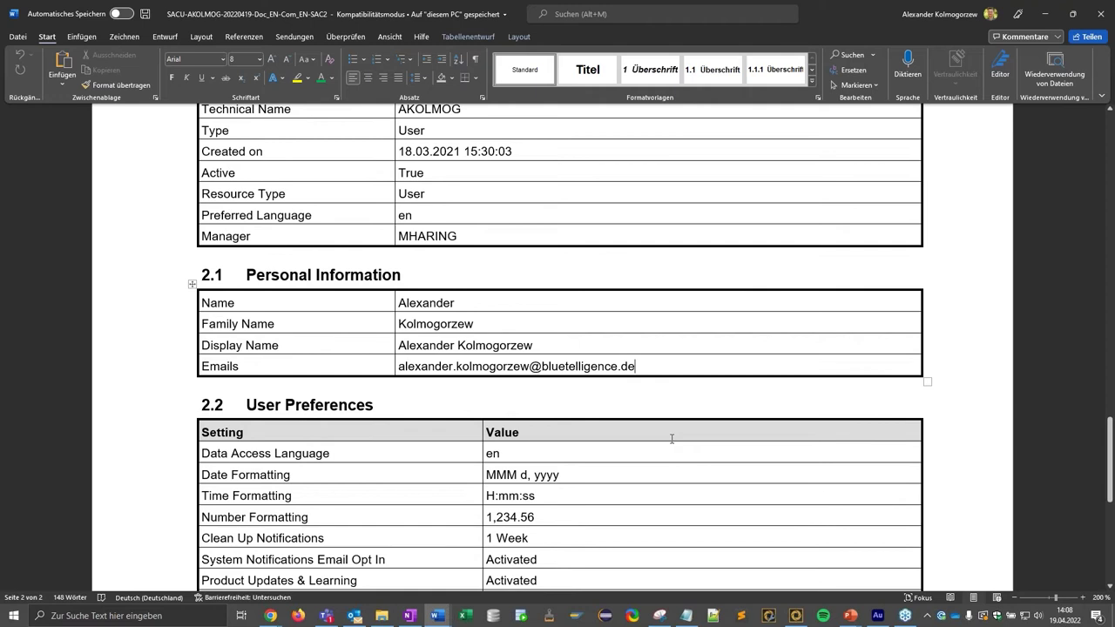
Examine the direct and indirect role assignments in the Granted Roles table, and minimize the document to return to Performer Suite.
scroll(657, 421, down, 9)
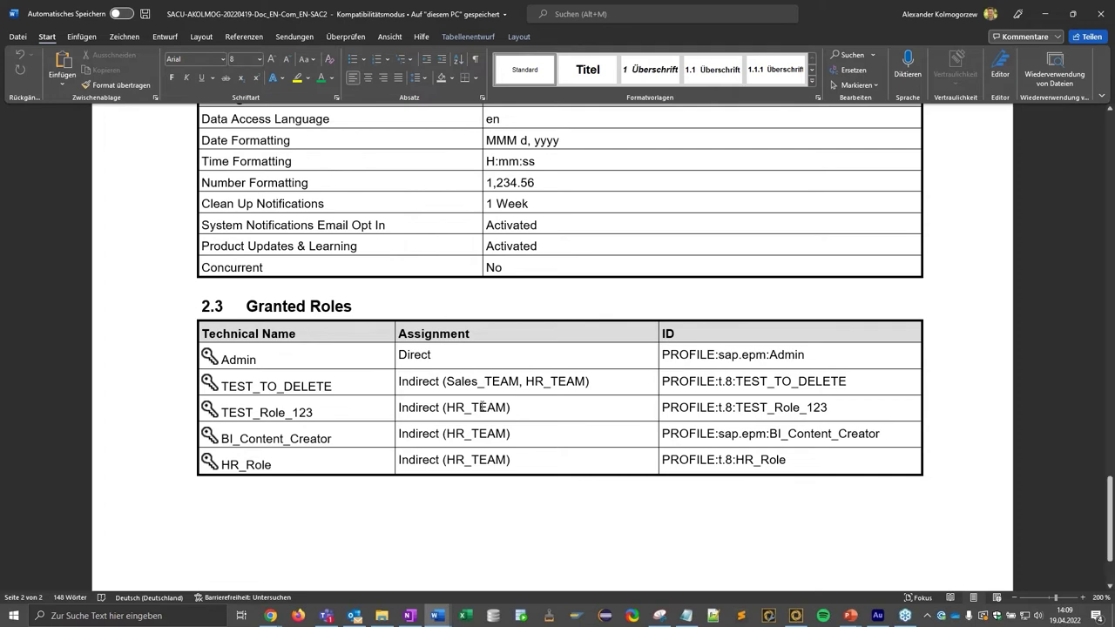
double_click(242, 359)
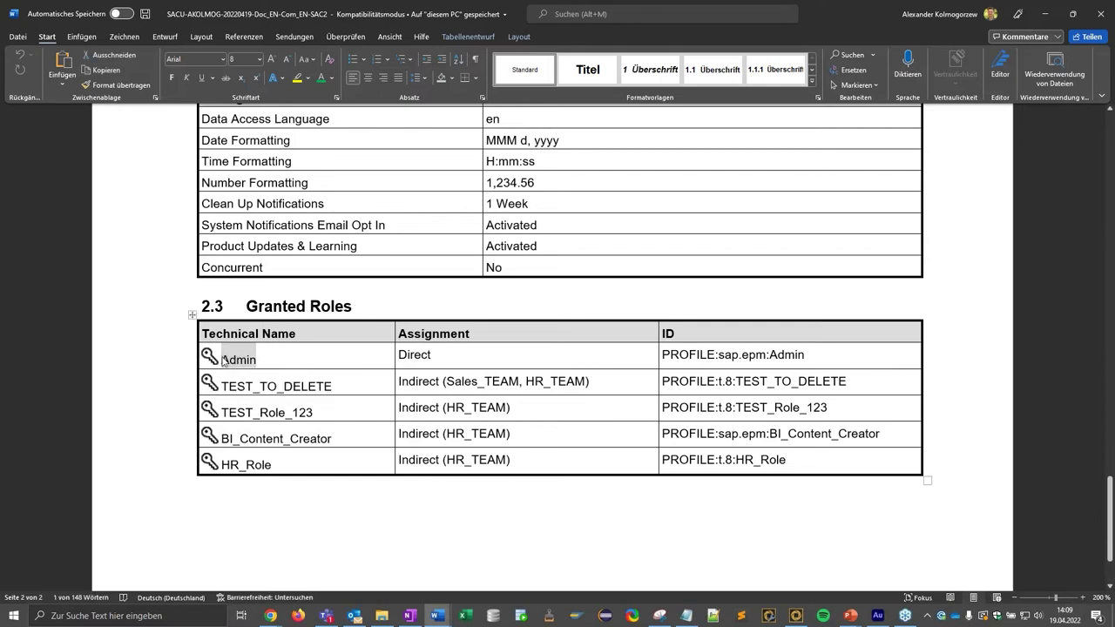
click(423, 354)
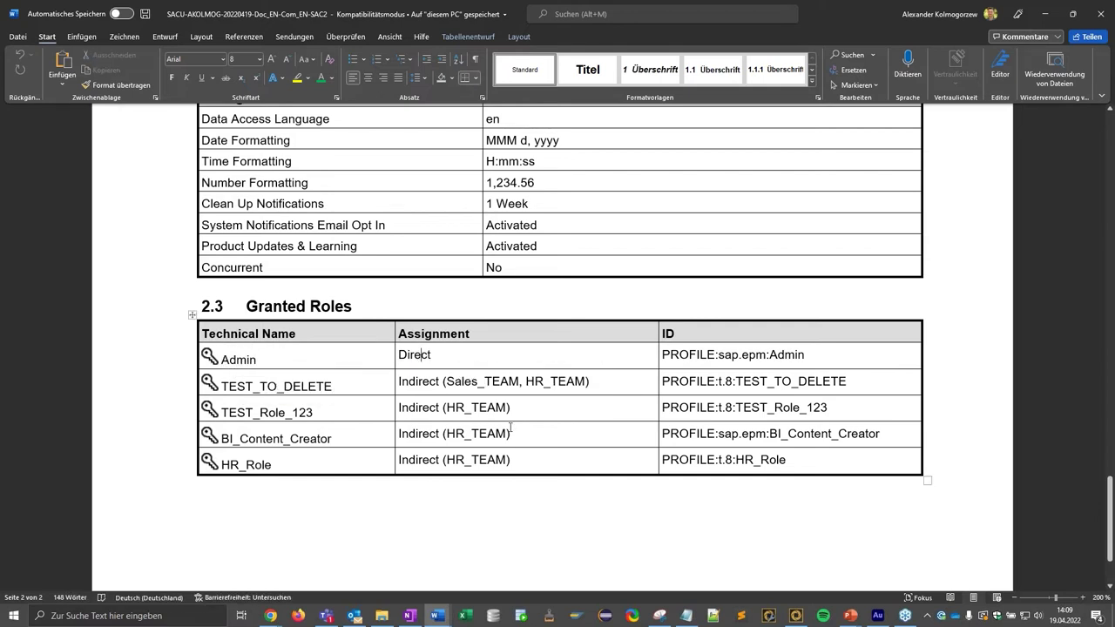
drag(320, 385, 313, 461)
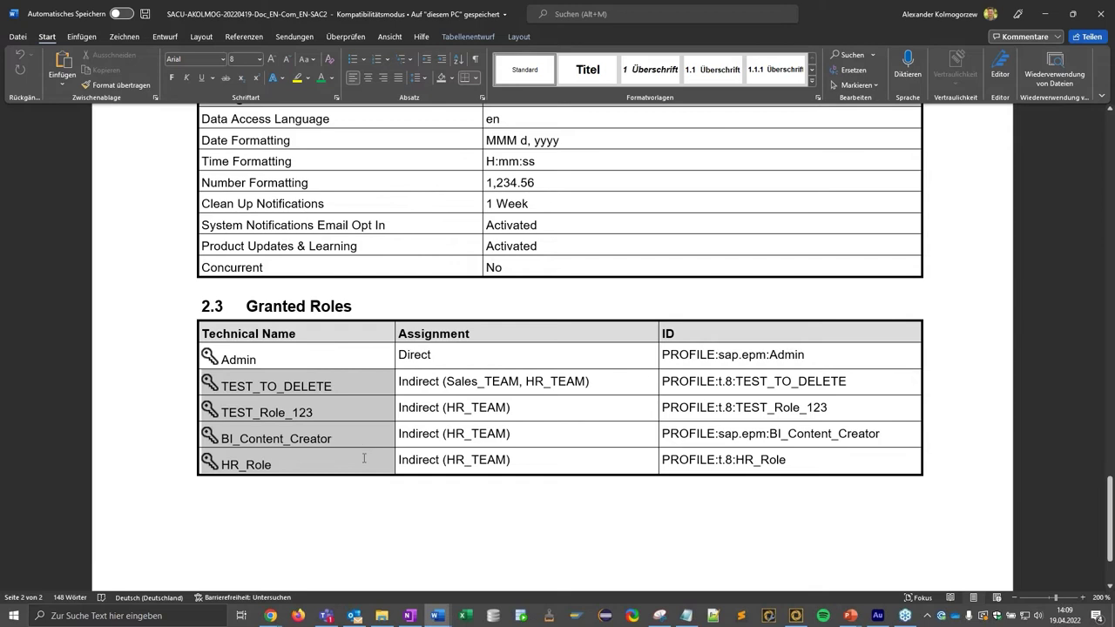
click(544, 381)
click(420, 382)
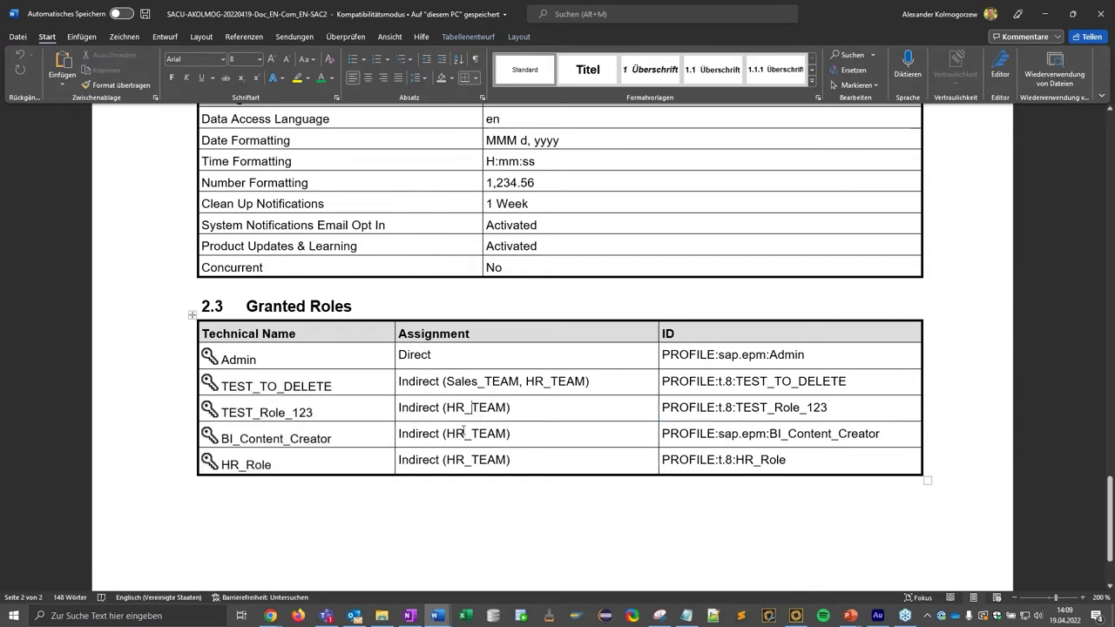
click(463, 460)
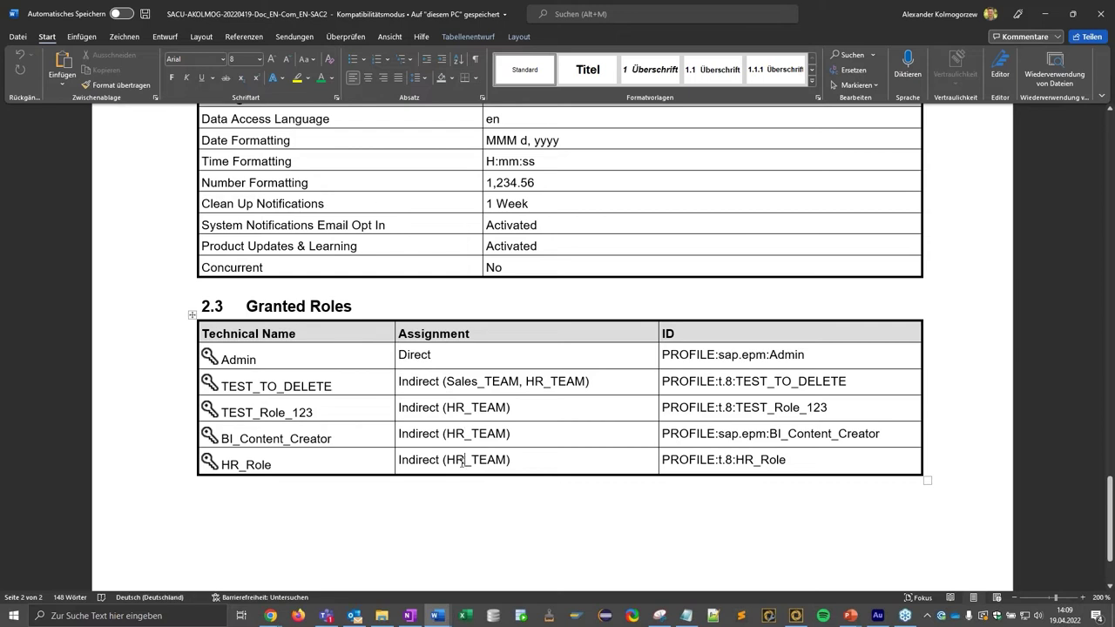
click(1045, 14)
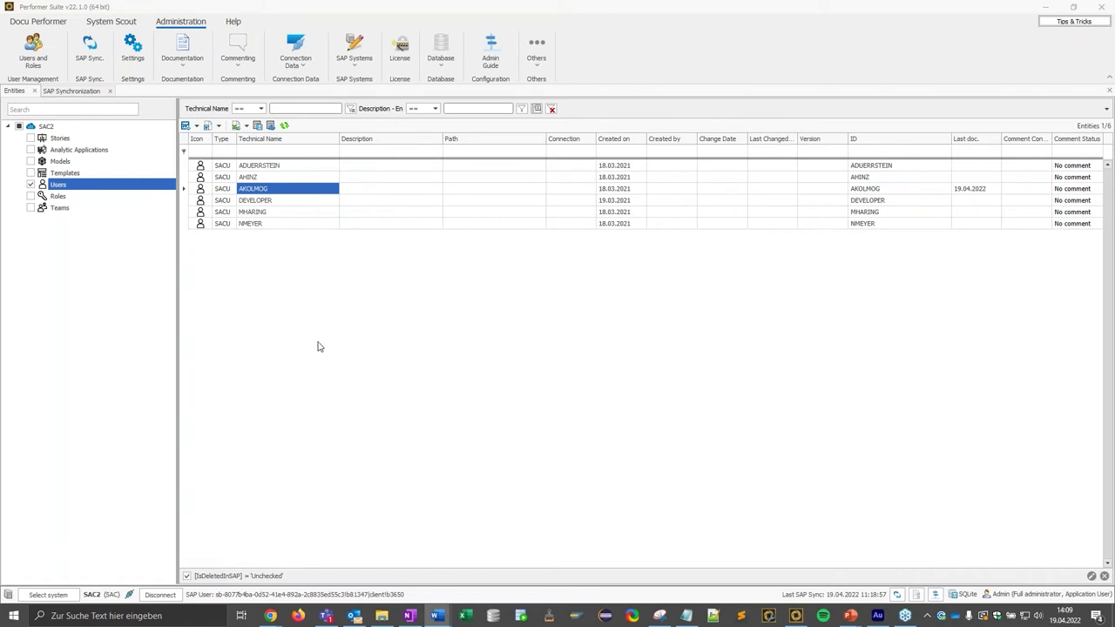
Add the fifth user to the selected documented user and run System Scout's Analyze/Compare on both.
ctrl+click(262, 214)
right_click(294, 218)
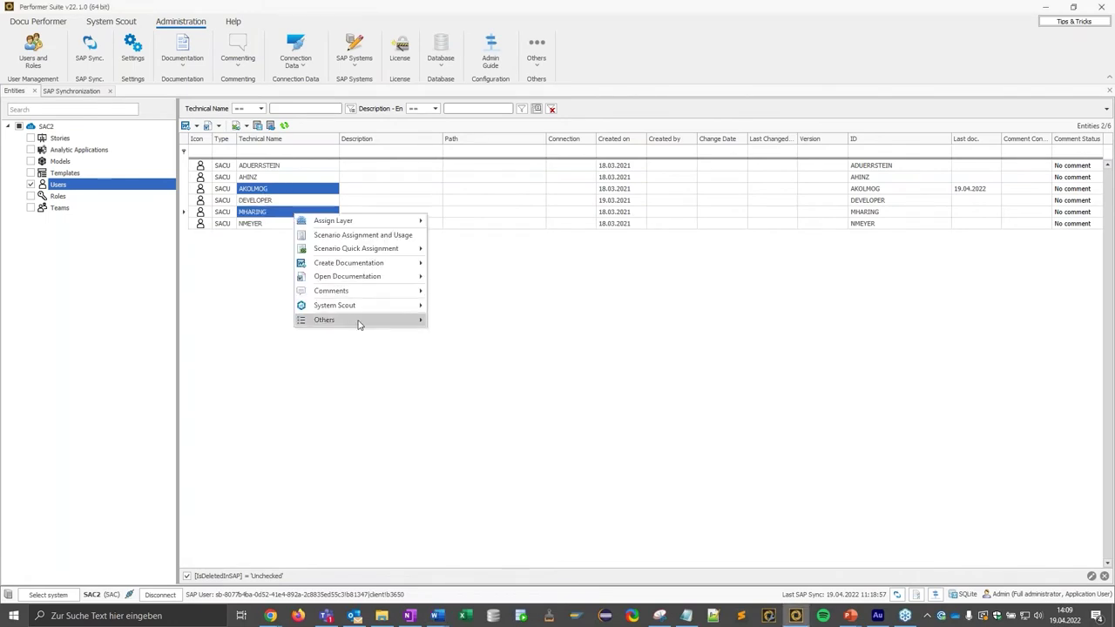
mouse_move(358, 308)
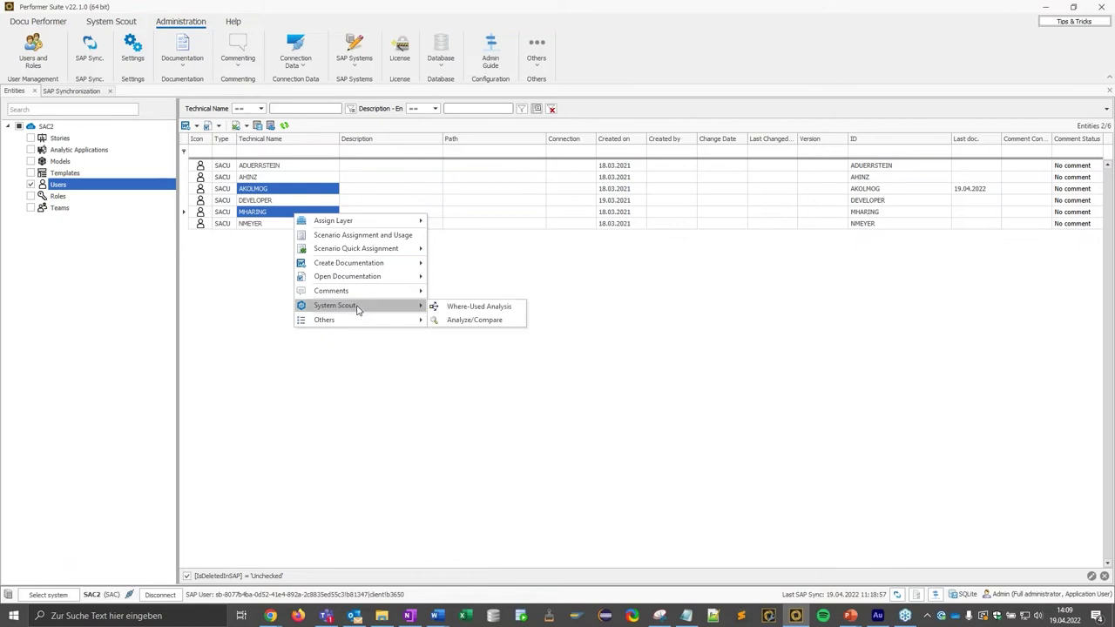
click(469, 321)
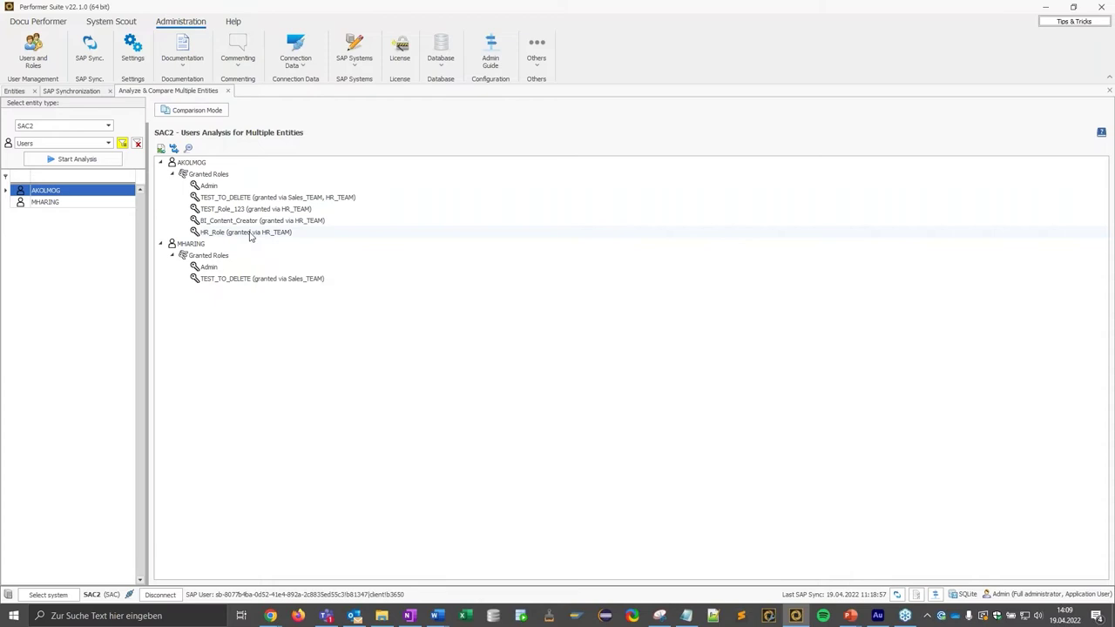
Run a Where-Used Analysis for the Admin and HR_Role roles granted to the first analyzed user.
right_click(242, 188)
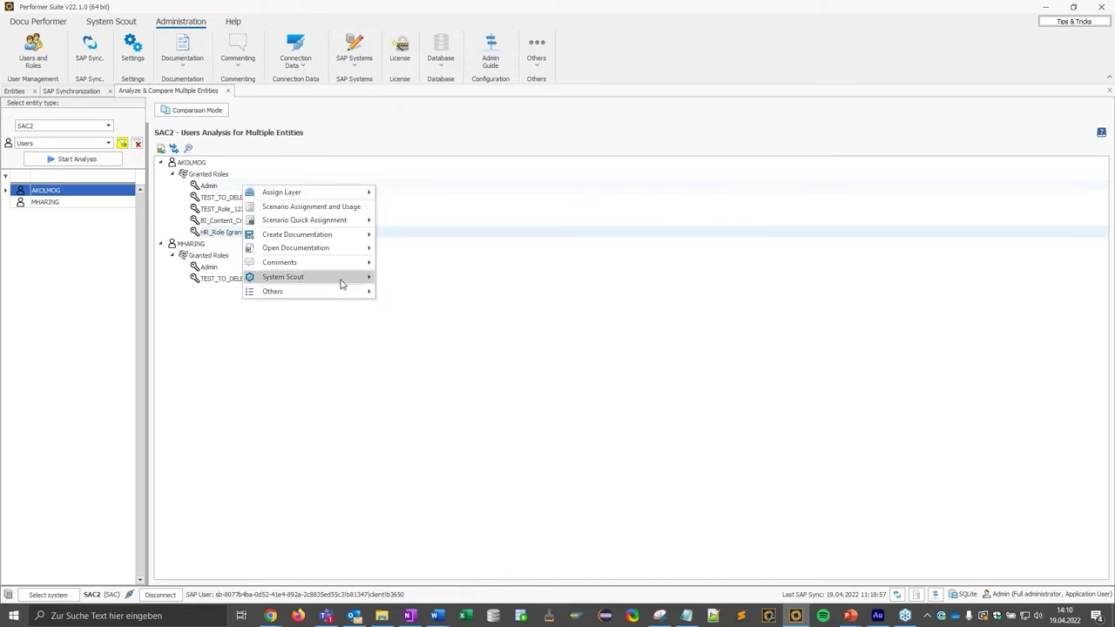
mouse_move(341, 279)
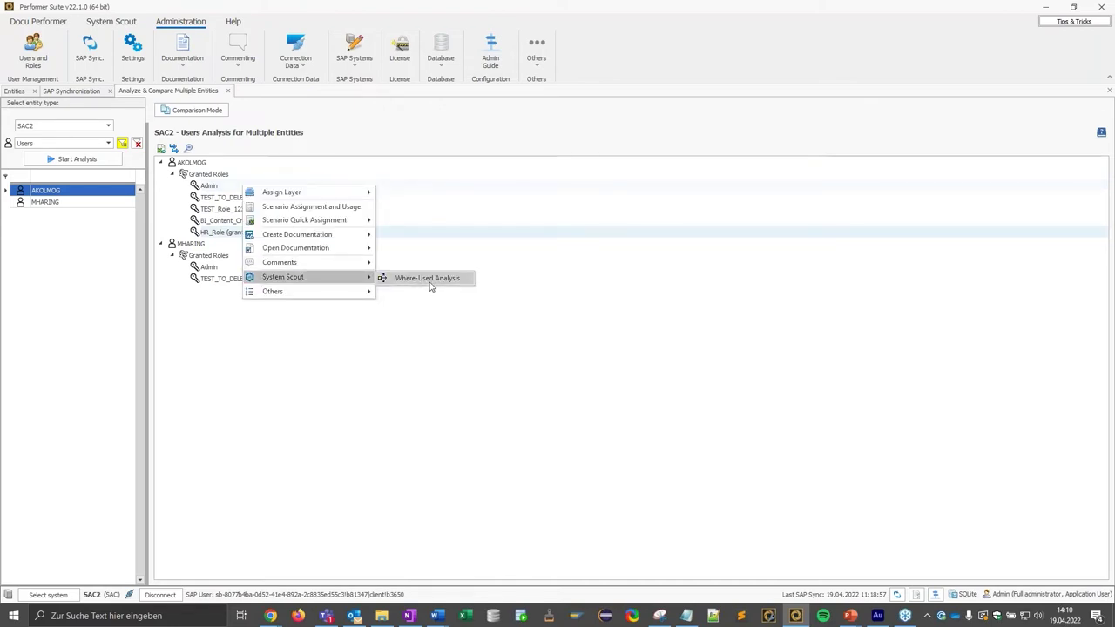
click(429, 279)
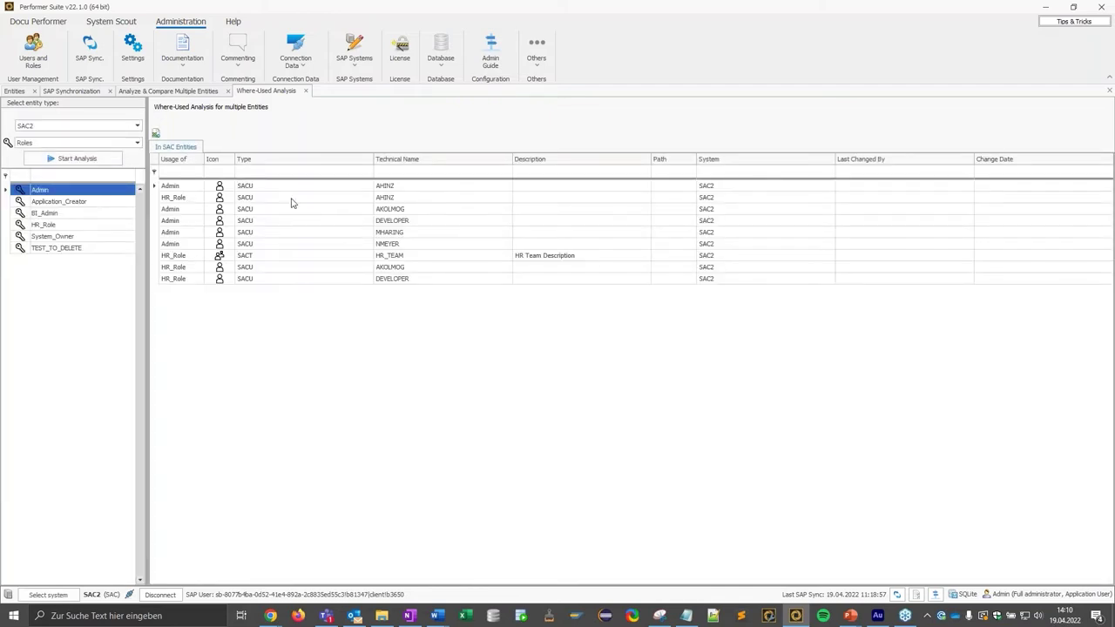
Sort the where-used results ascending by Usage of and examine which users and teams hold the Admin and HR_Role roles.
click(185, 163)
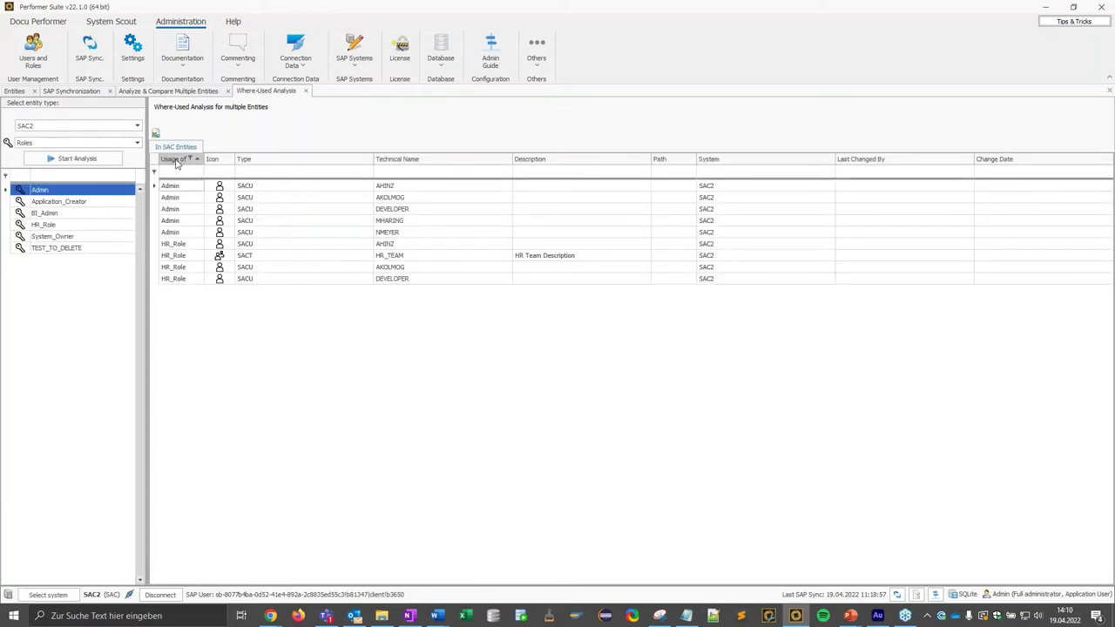
click(174, 187)
shift+click(181, 233)
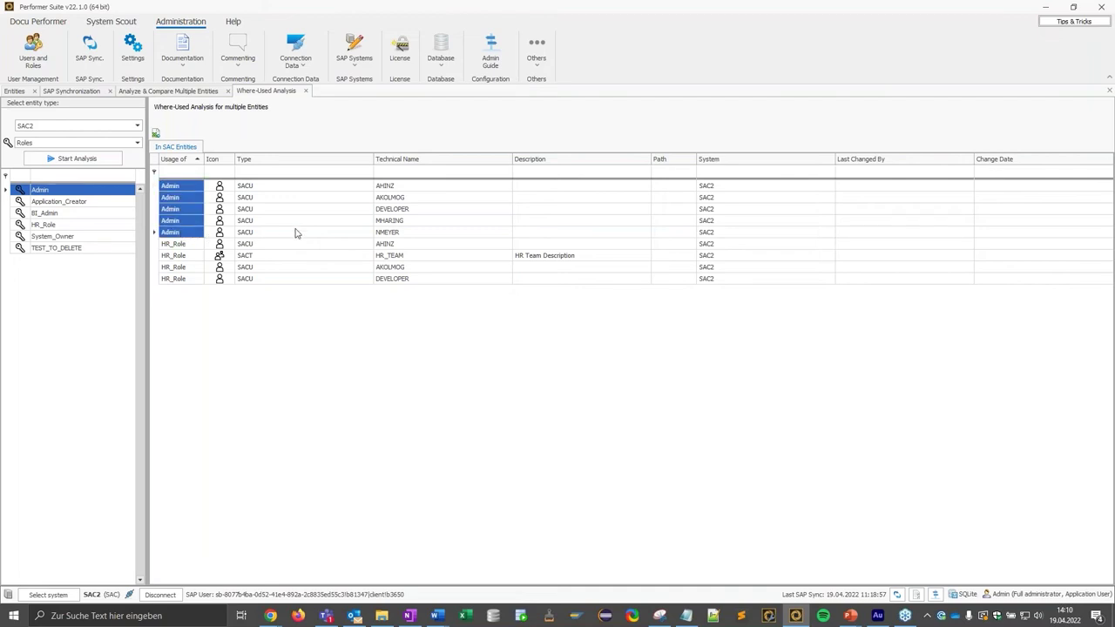
drag(388, 186, 392, 250)
drag(181, 255, 181, 279)
drag(401, 259, 396, 289)
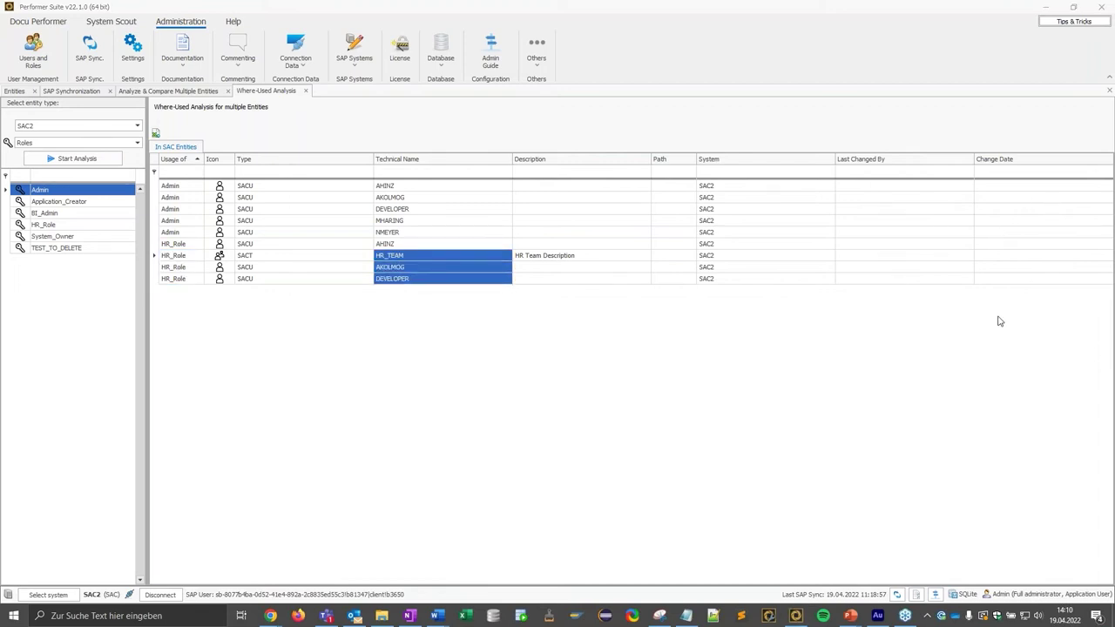
Add the Assignment column to the where-used results and place it directly after the System column.
right_click(784, 162)
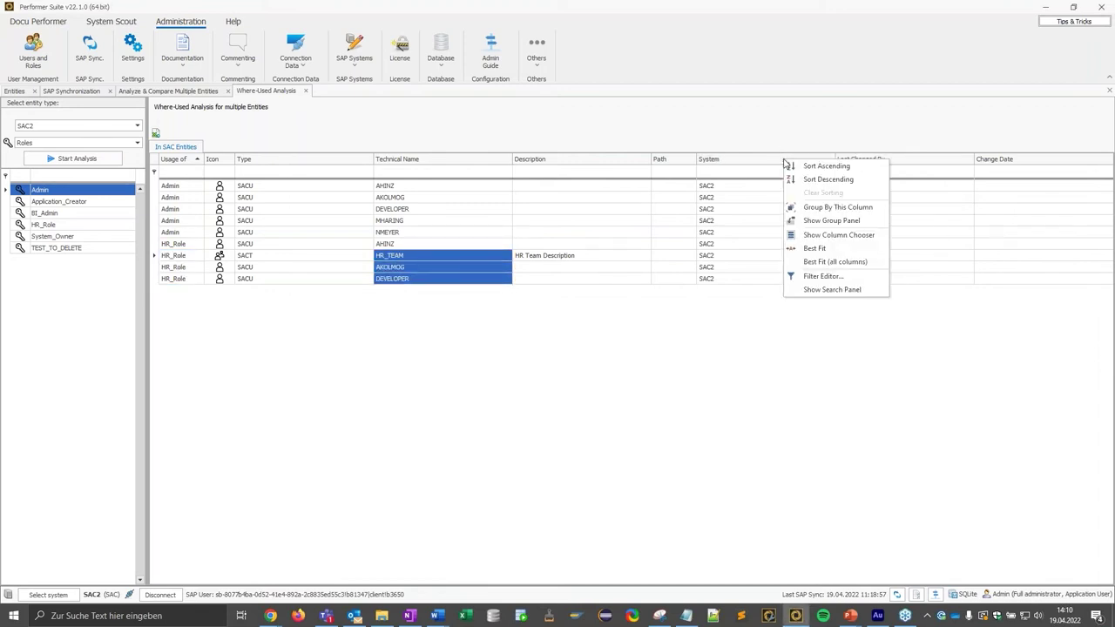
click(820, 235)
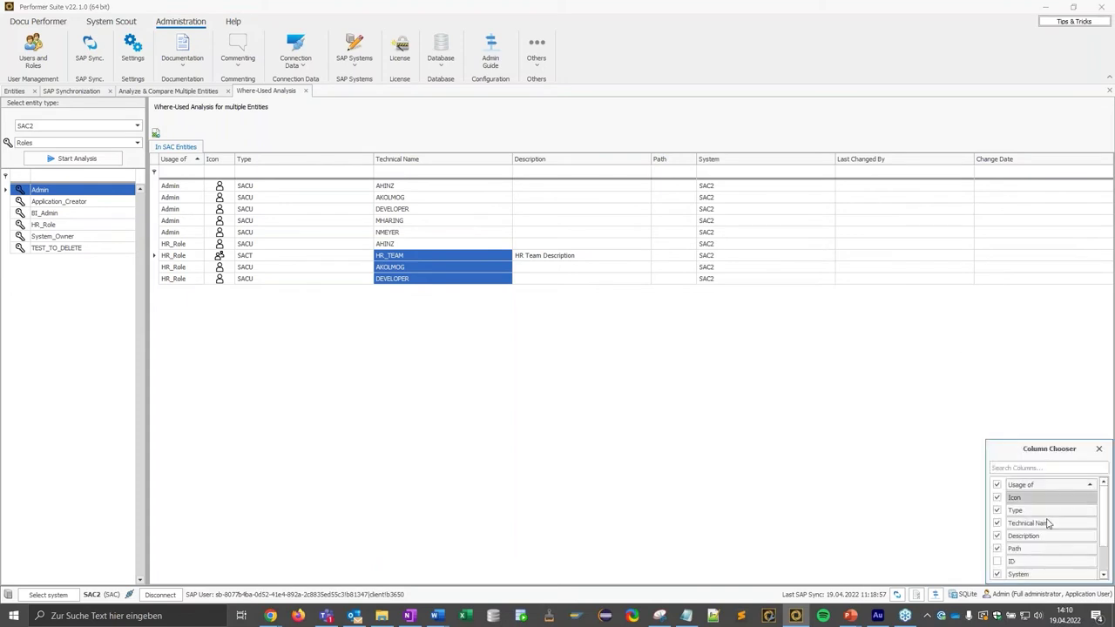
scroll(1045, 531, down, 3)
click(997, 571)
click(1099, 448)
drag(1054, 162, 767, 165)
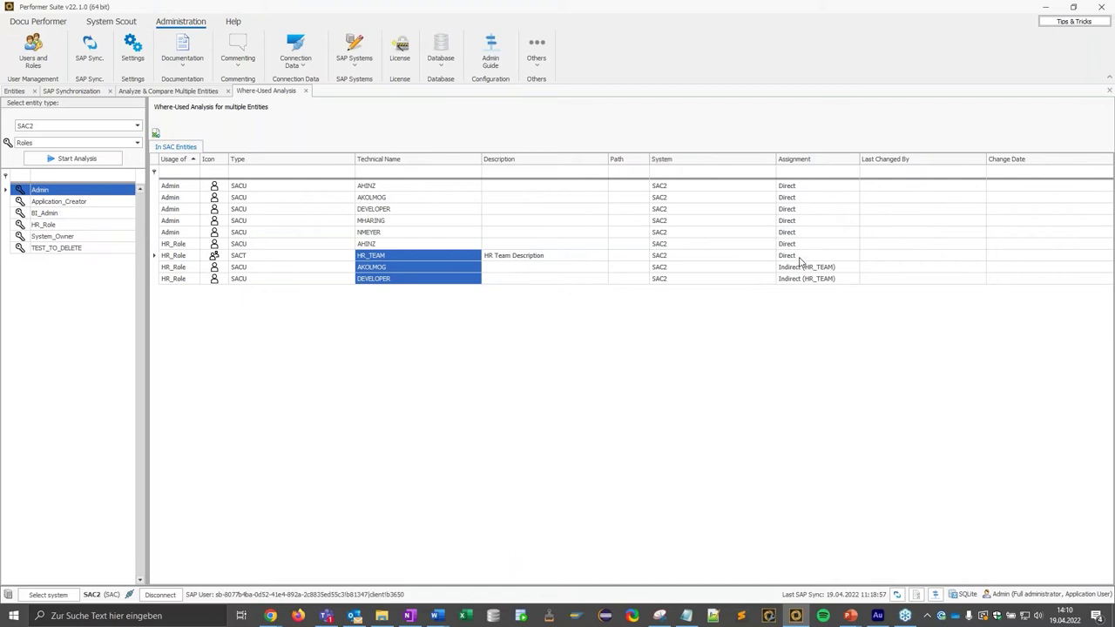
Highlight the indirect HR_TEAM assignments in the Assignment column, and return to the entity list.
drag(793, 270, 790, 284)
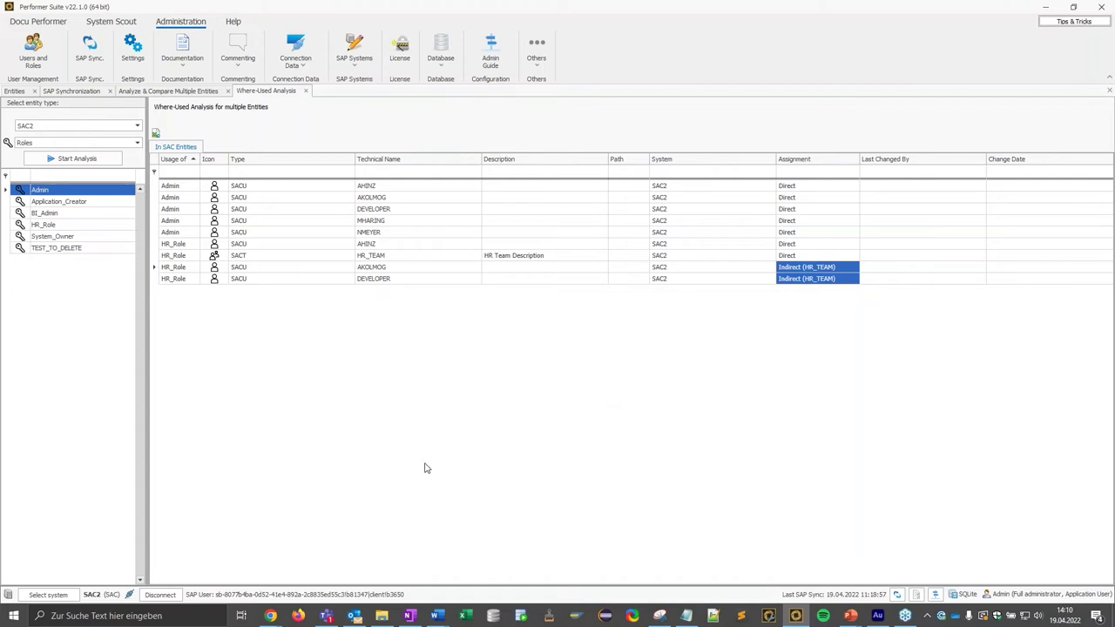
click(13, 91)
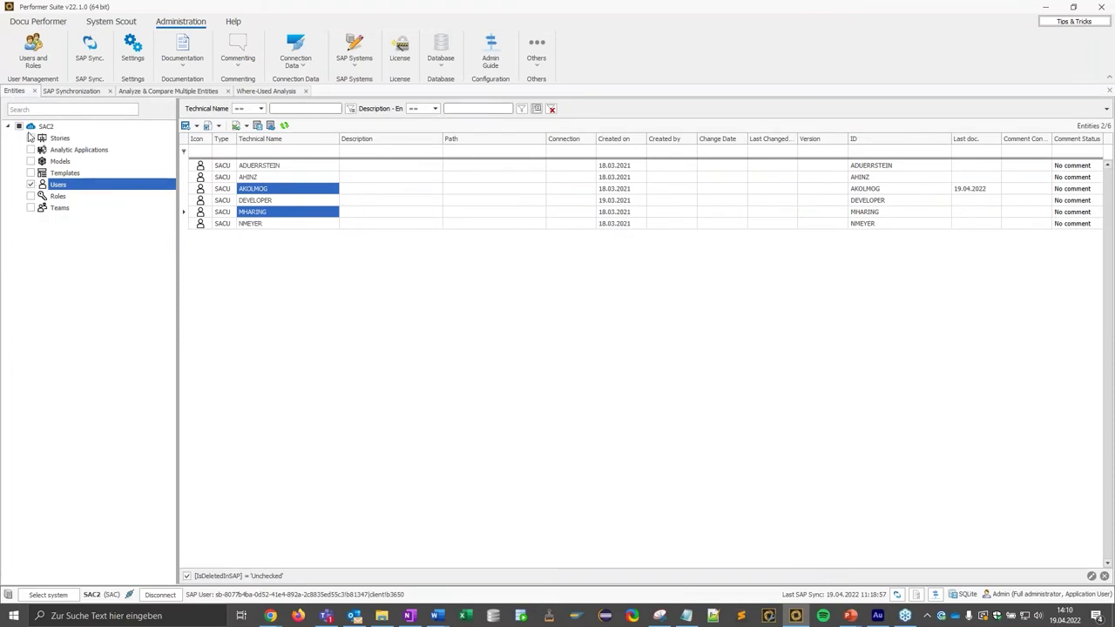
List the stories and analytic applications instead of the users, and filter their technical names by SAP__FI_.
click(31, 185)
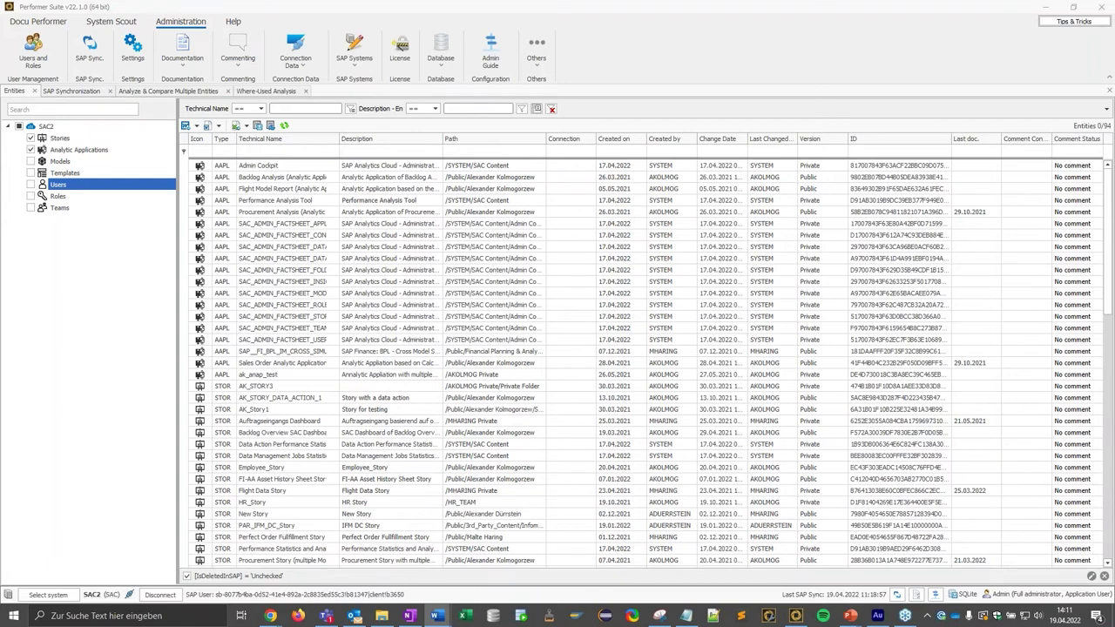
click(318, 153)
text(SAP__FI_)
Run the Authorized Users/Teams analysis for the first eight filtered entities, SAP__FI_BPL_IM_CROSS_SIMULATION_COCKPIT through the cost center story.
drag(284, 165, 286, 252)
right_click(298, 212)
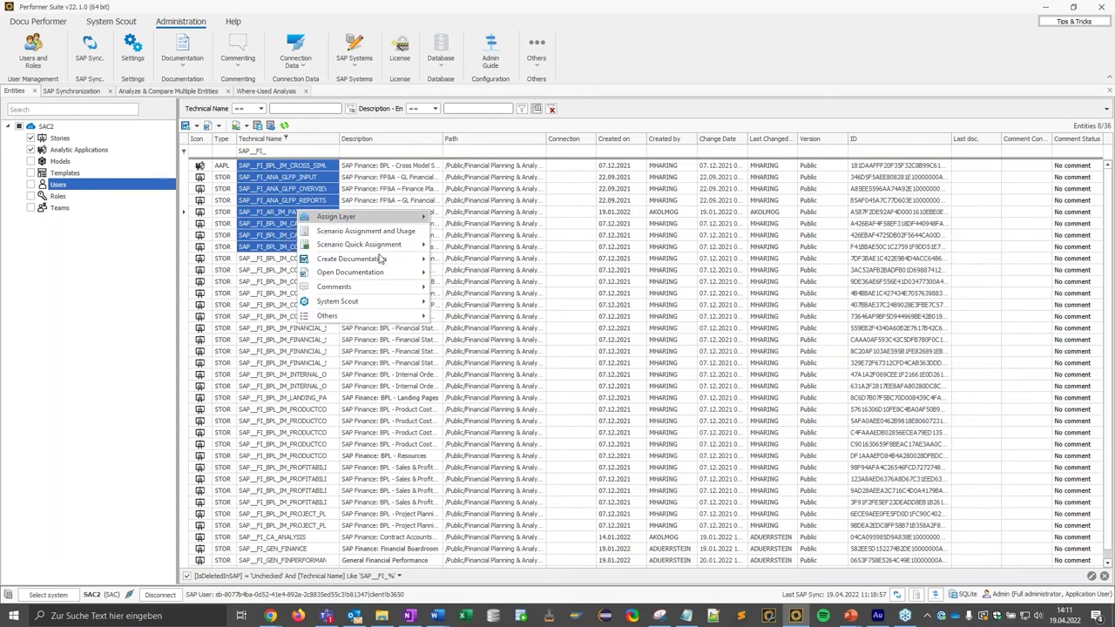
mouse_move(390, 302)
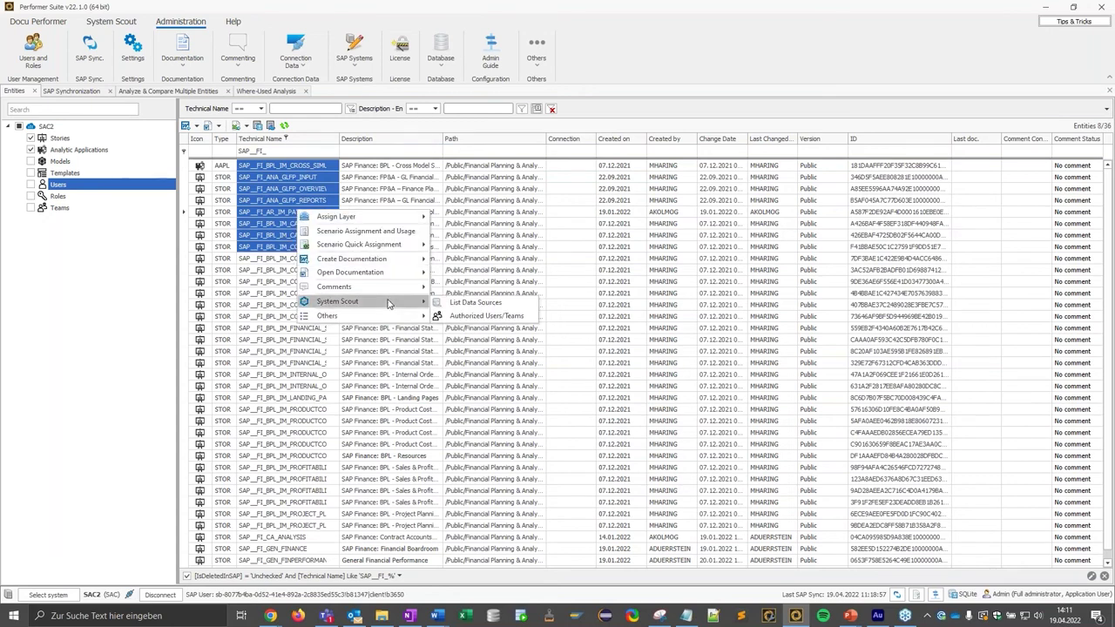
click(526, 318)
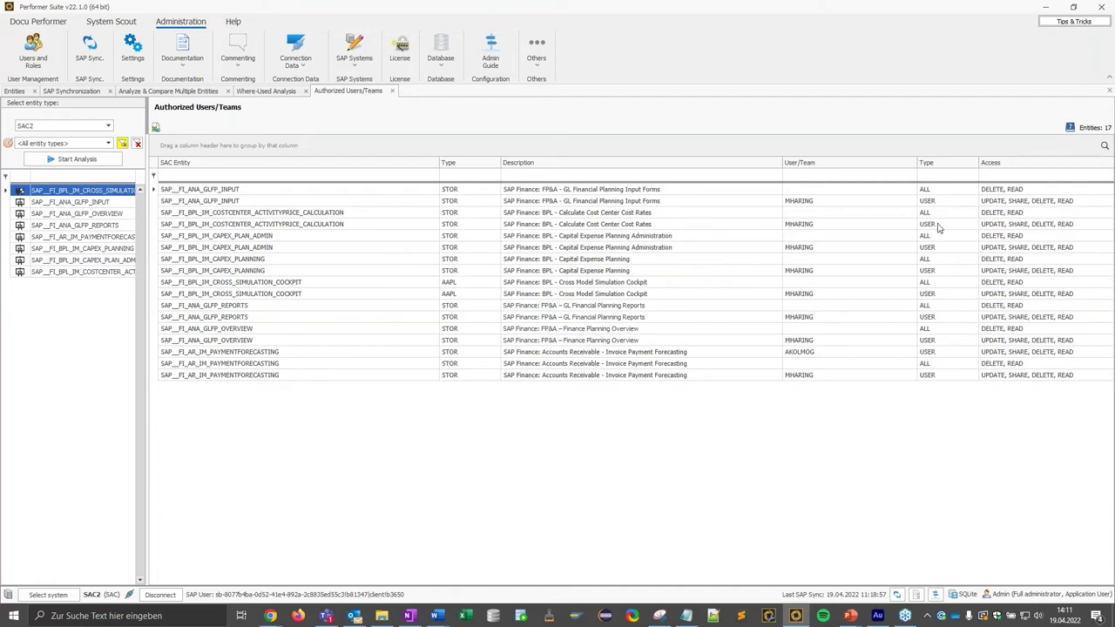
Examine the access rights in the authorization results, comparing entries of type ALL with those of individual users, including for SAP__FI_AR_IM_PAYMENTFORECASTING.
drag(1002, 191, 1001, 220)
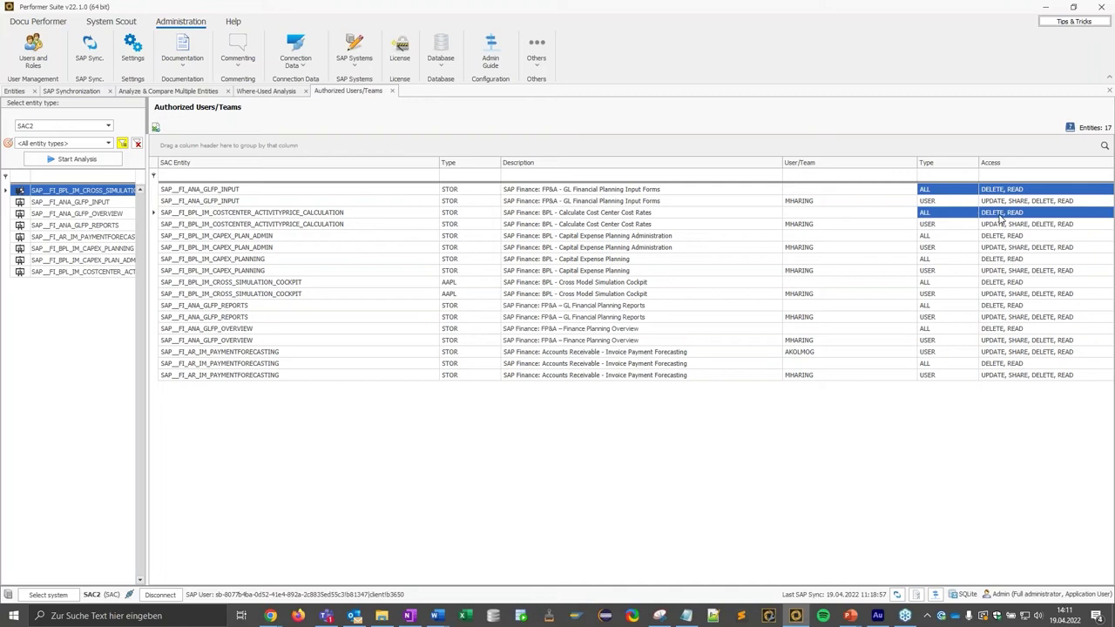
click(991, 237)
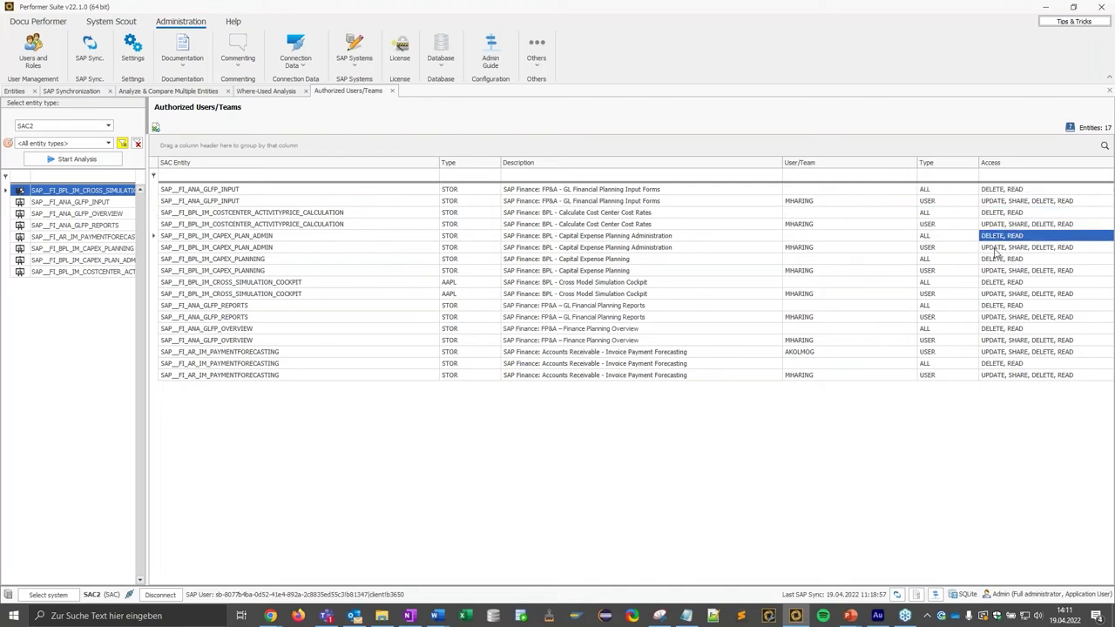
drag(995, 251, 864, 253)
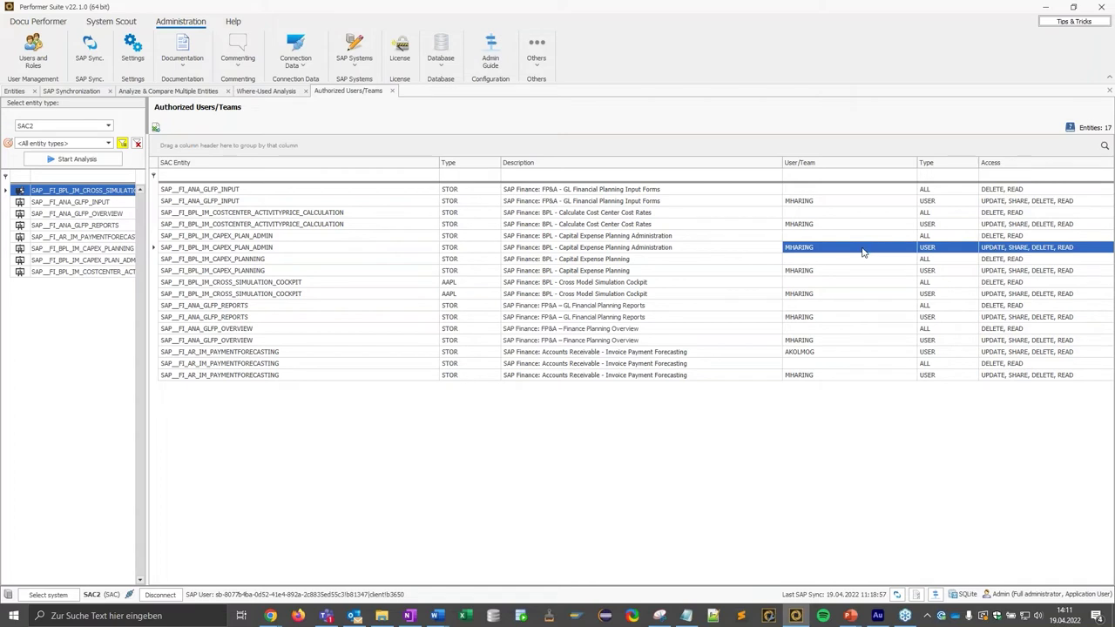
click(801, 353)
drag(1017, 353, 1012, 361)
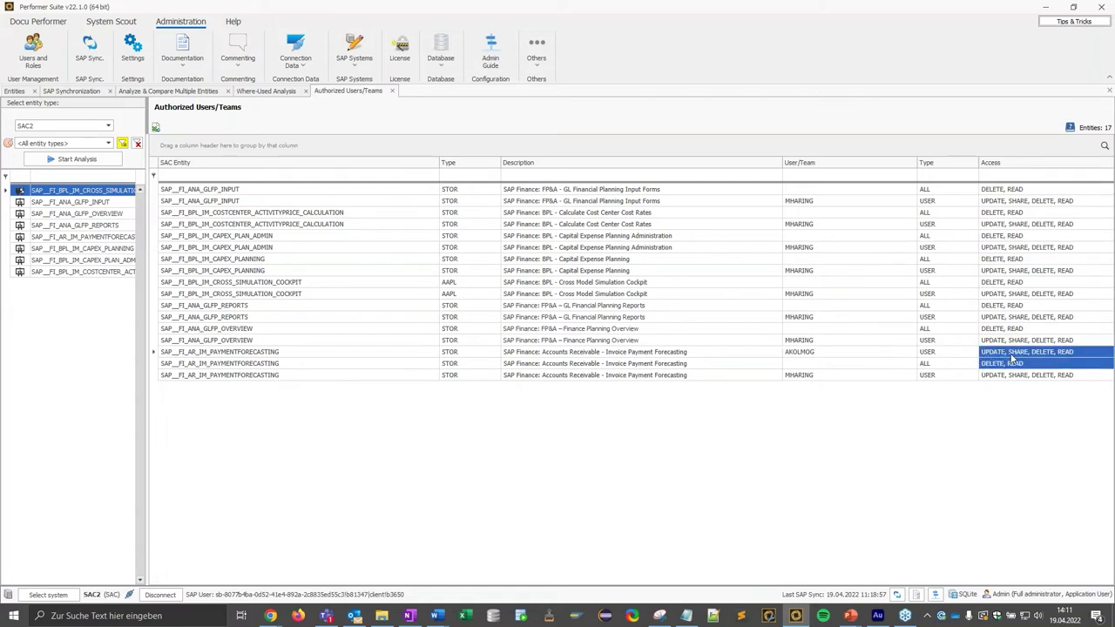
click(1033, 354)
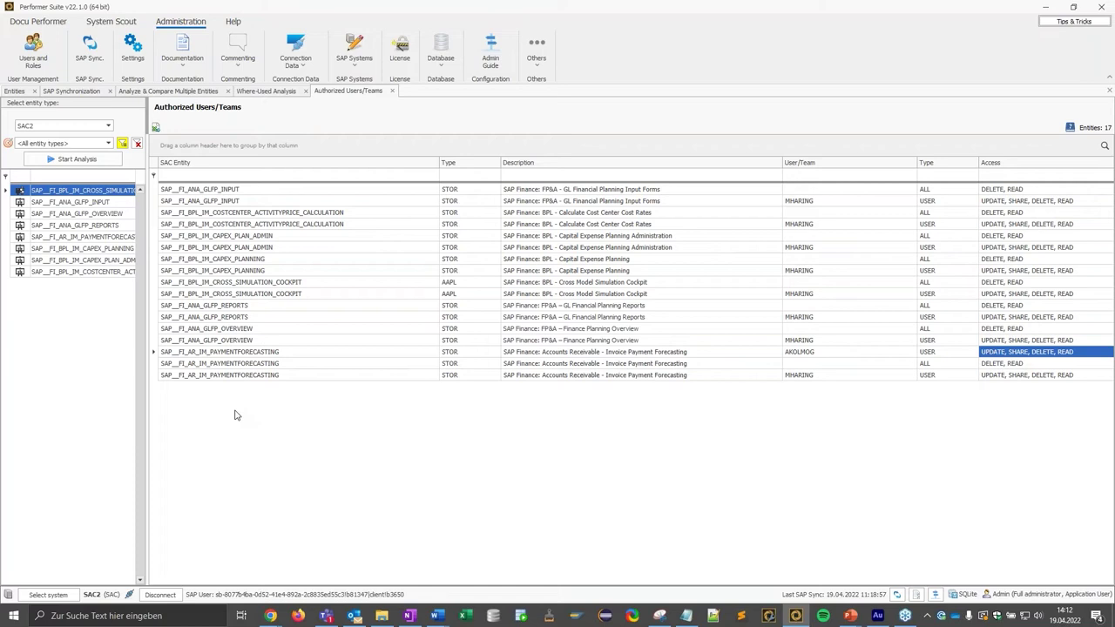
Switch to the PowerPoint slide show and advance to the slide on Support of ERP Extractors/Data Sources.
mouse_move(850, 614)
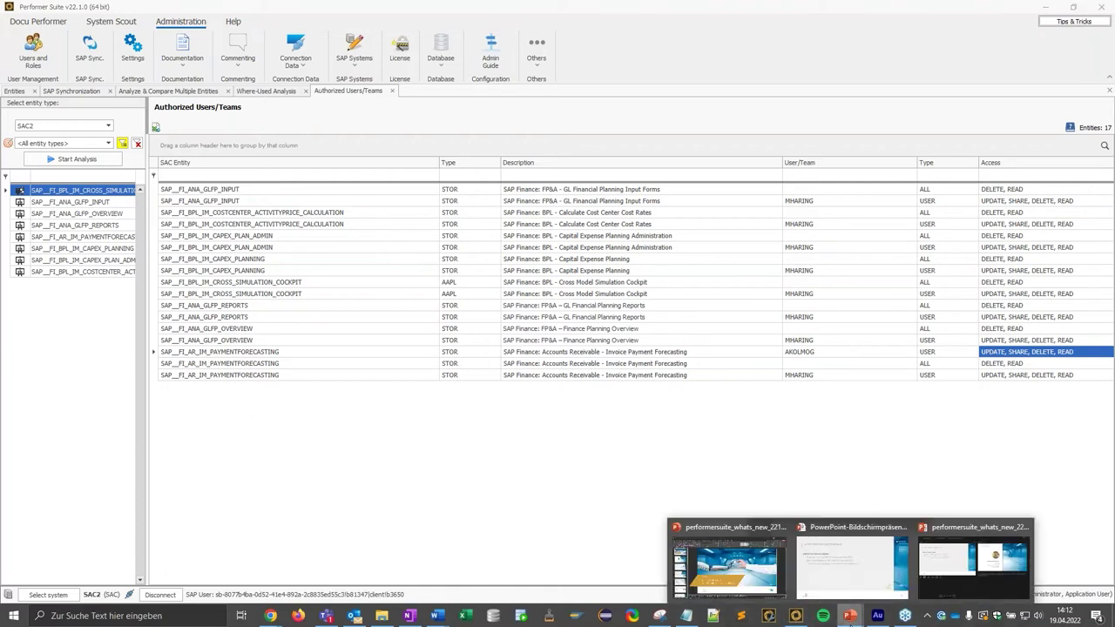
click(843, 578)
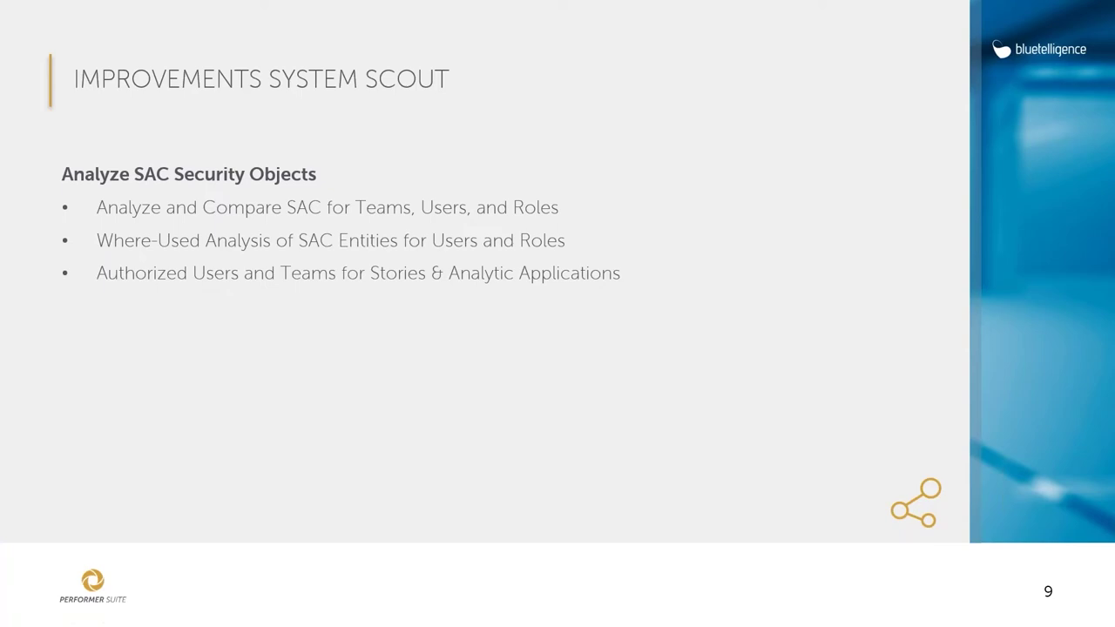
click(240, 473)
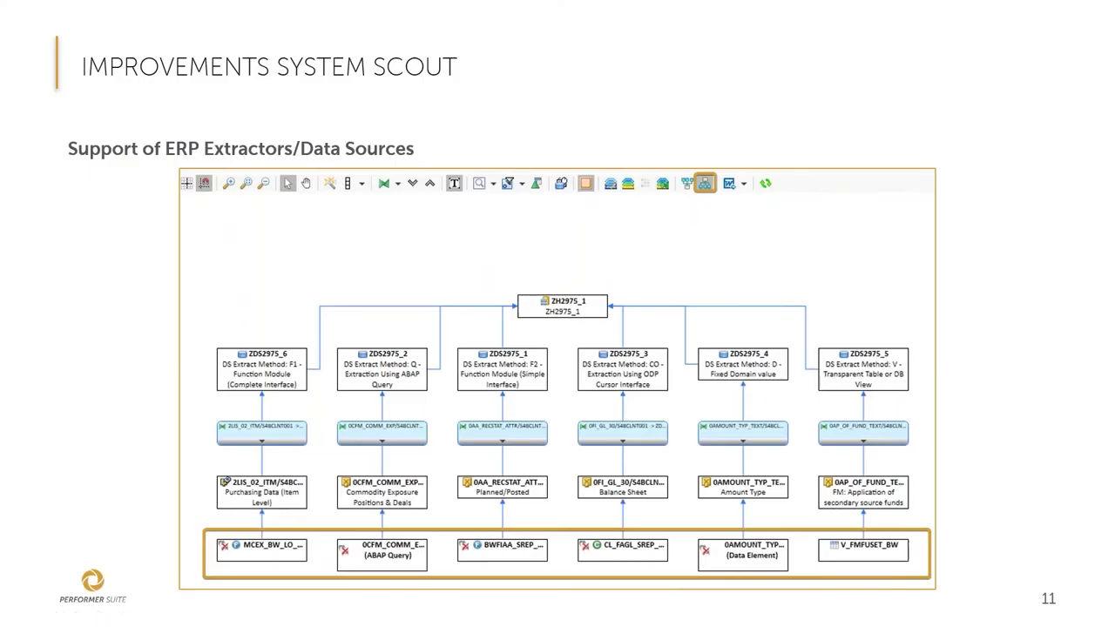
Return to Performer Suite and switch to the Business Warehouse system A4H.
key(alt+Tab)
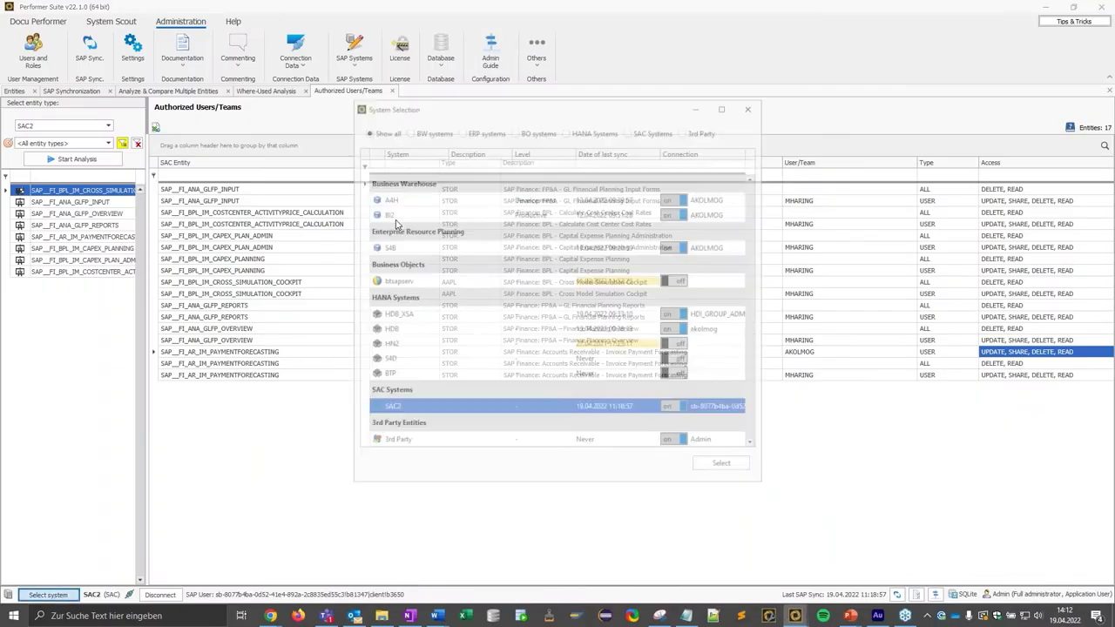
double_click(401, 200)
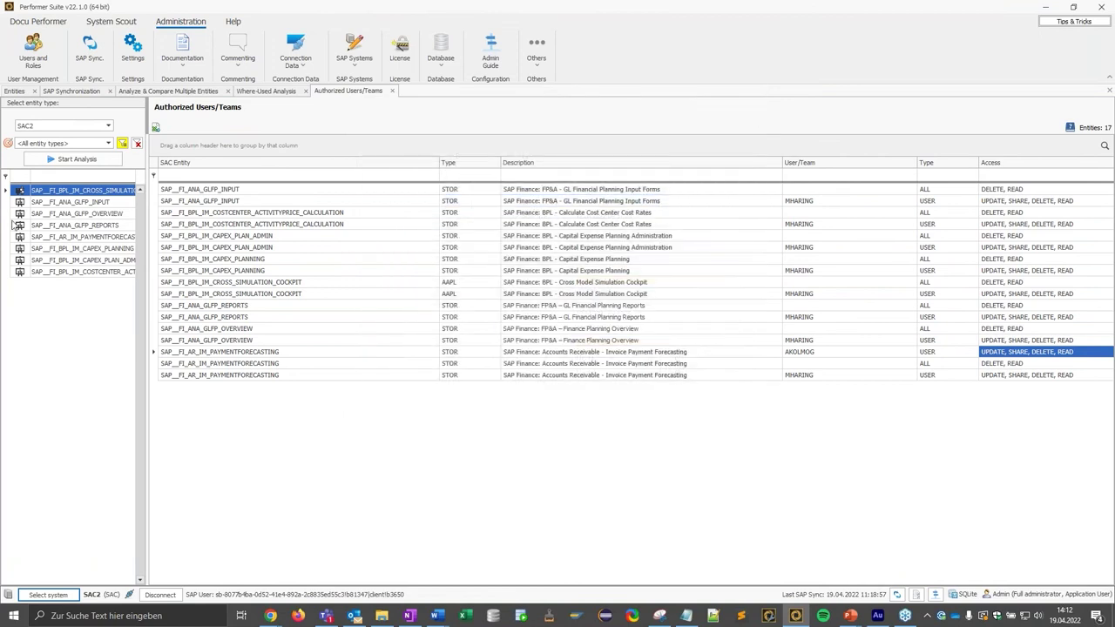
key(alt+Tab)
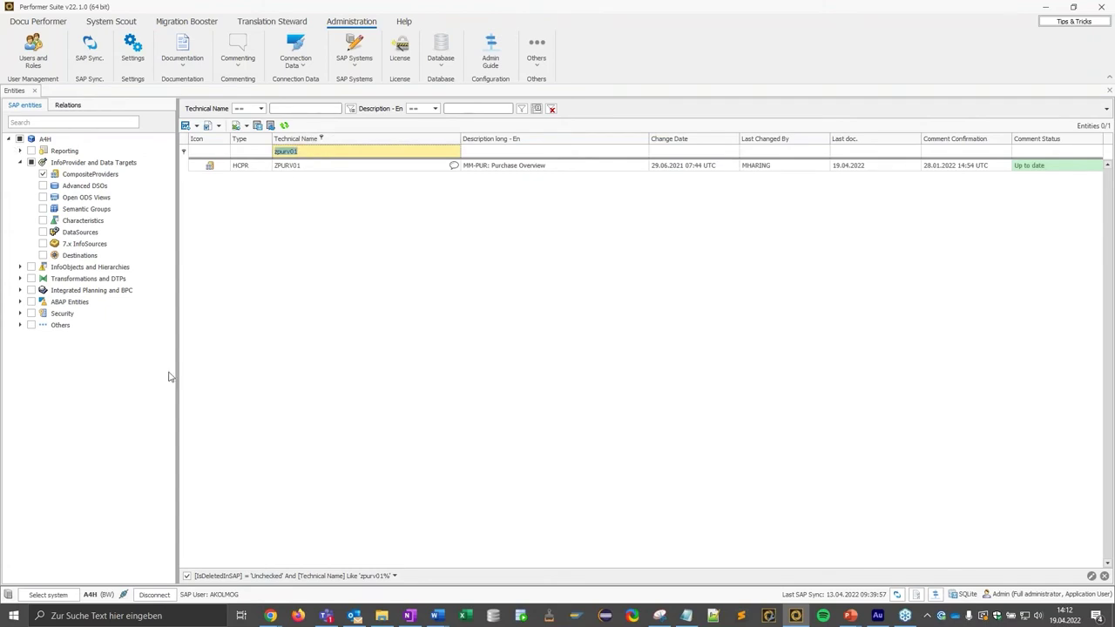
Filter the CompositeProviders by technical name ZH2975 and display the offline, downwards data flow of ZH2975_1.
text(ZH2)
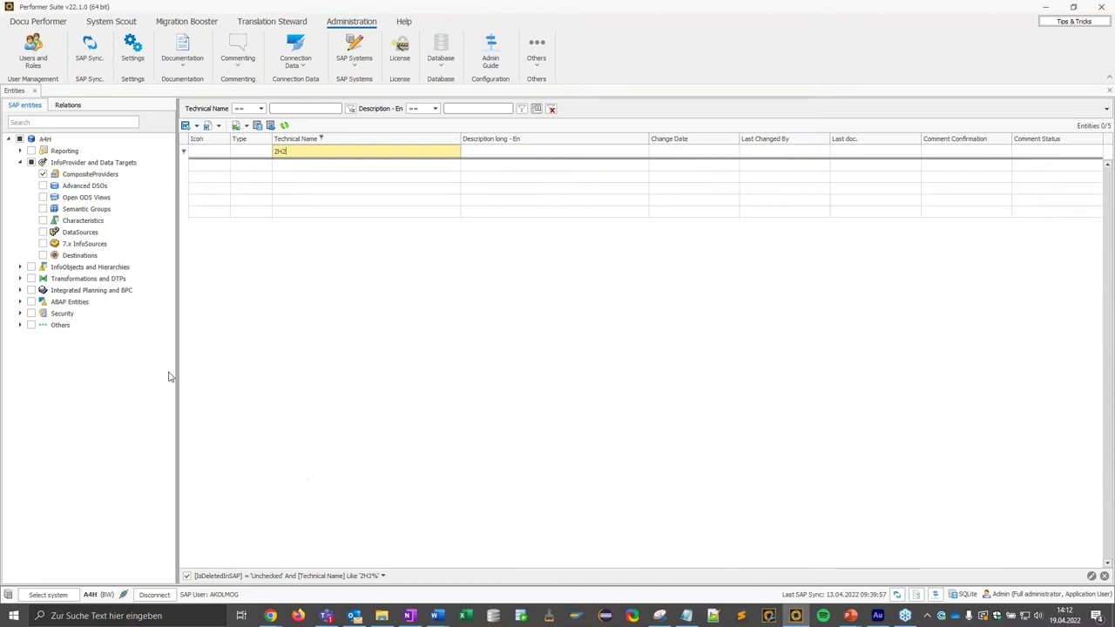
text(975)
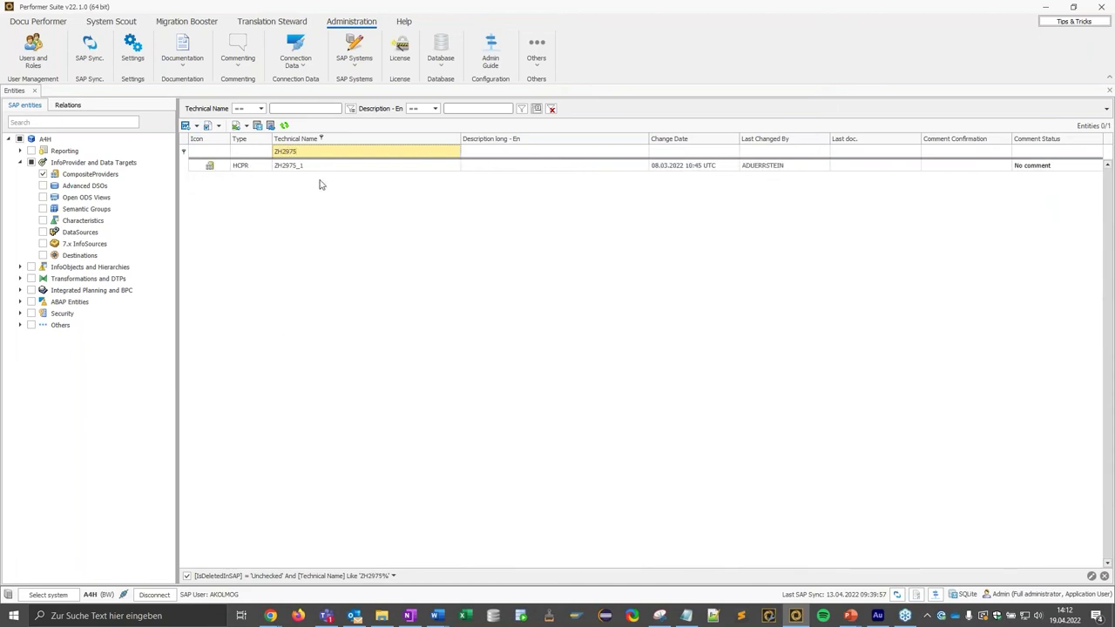
click(326, 170)
right_click(327, 174)
click(357, 177)
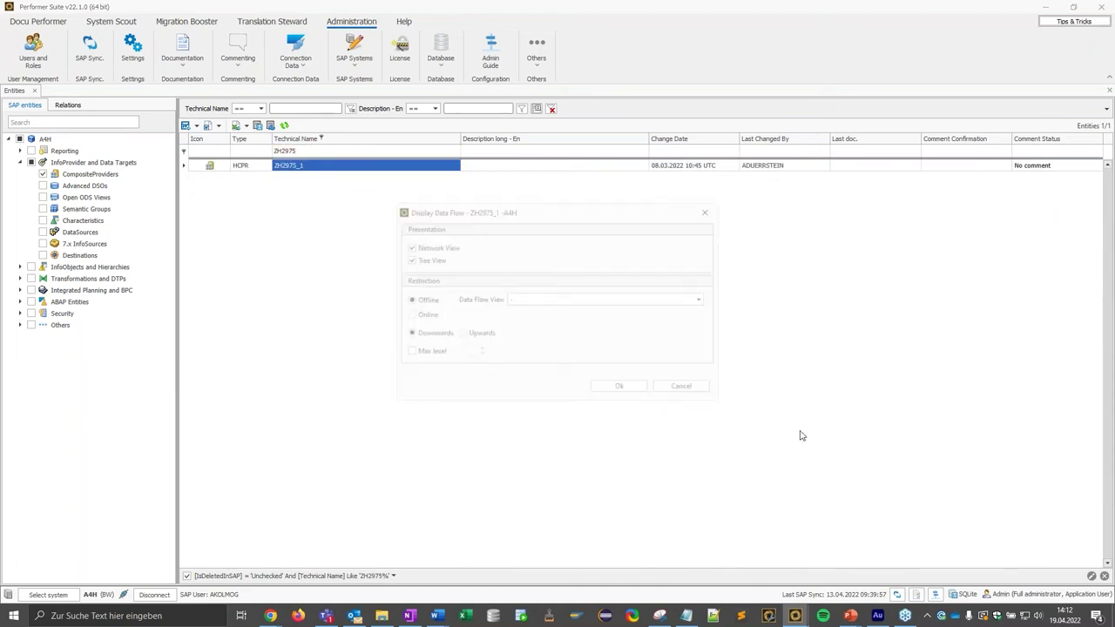
click(612, 389)
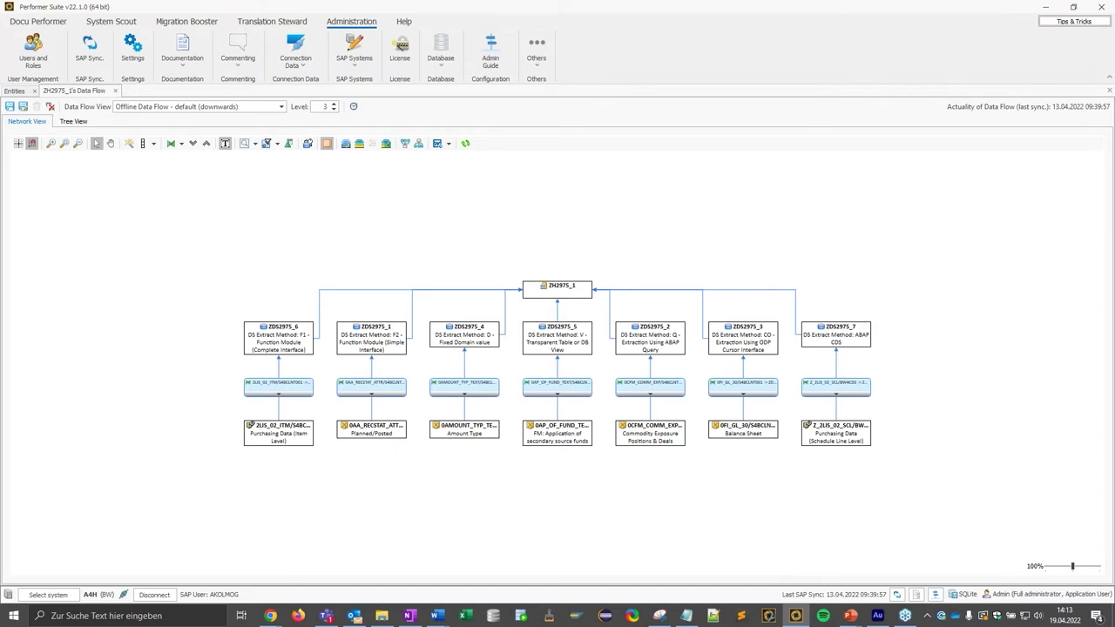
Highlight the flows of all DataSources in the bottom row and show the lower level entities beneath them.
scroll(616, 355, down, 1)
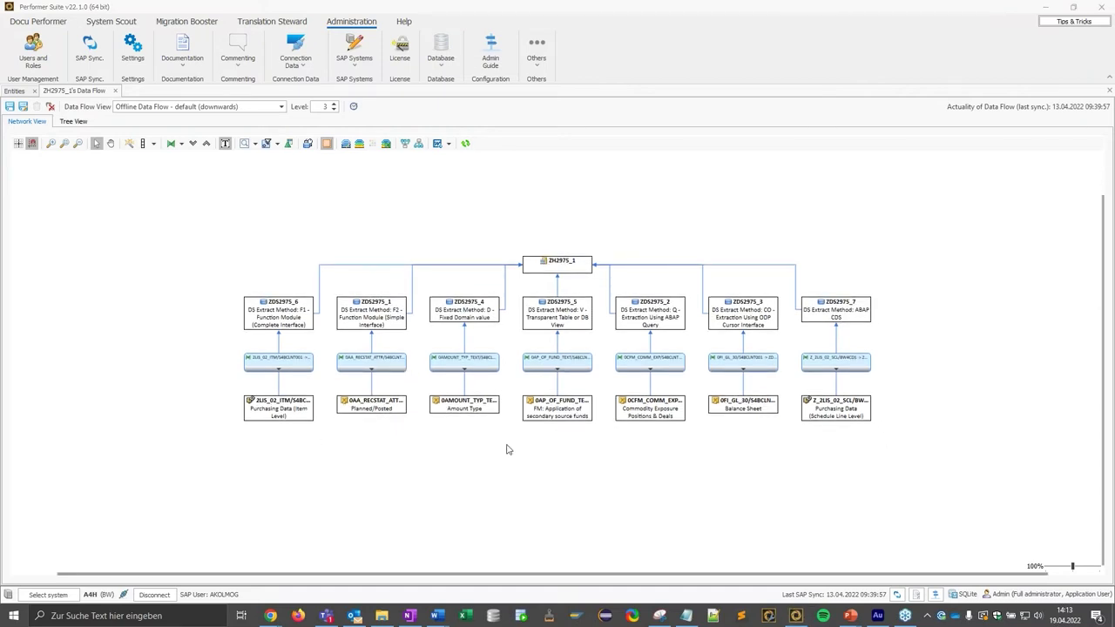
drag(191, 387, 914, 432)
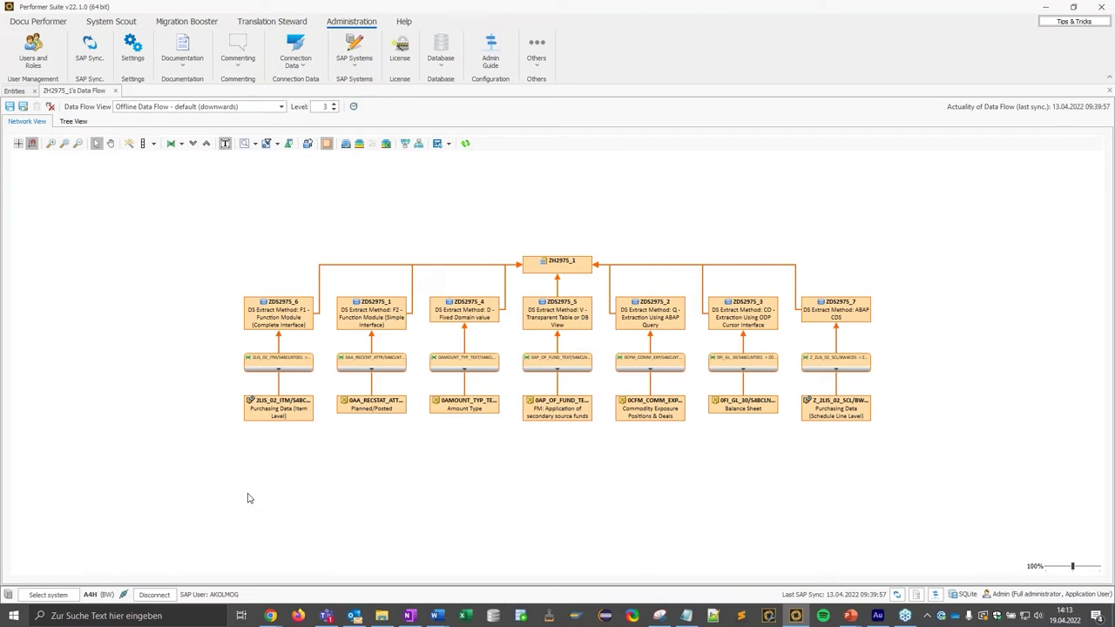
click(418, 144)
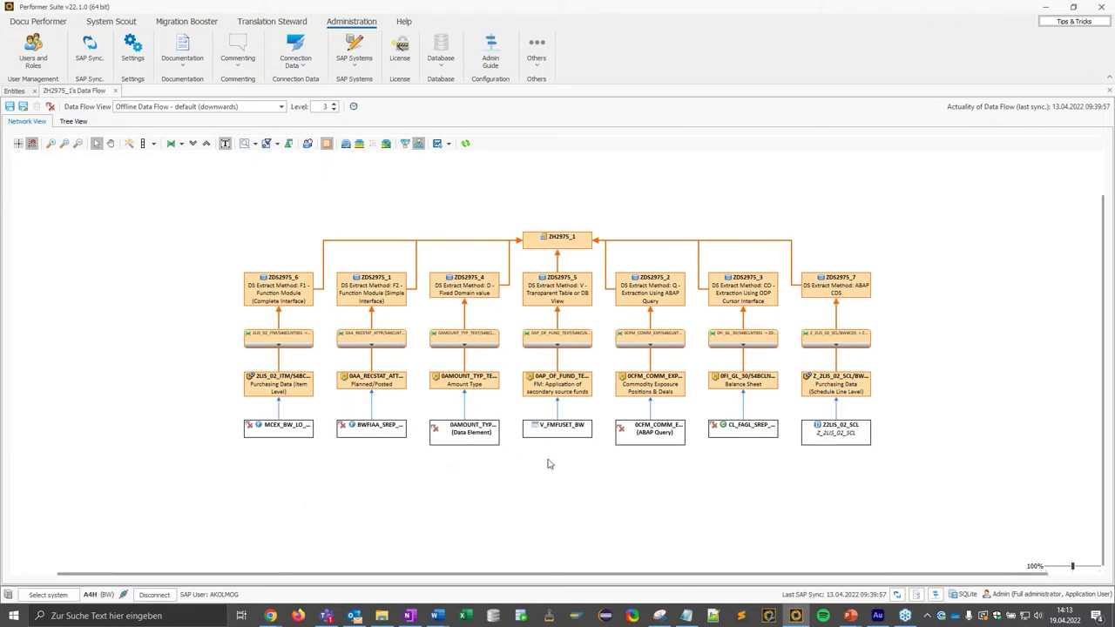
Trace the data flow paths of the extractor entities CL_FAGL_SREP, MCEX_BW_LO, Z2LIS_02_SCL and the 0AMOUNT_TYP data element.
scroll(779, 466, up, 3)
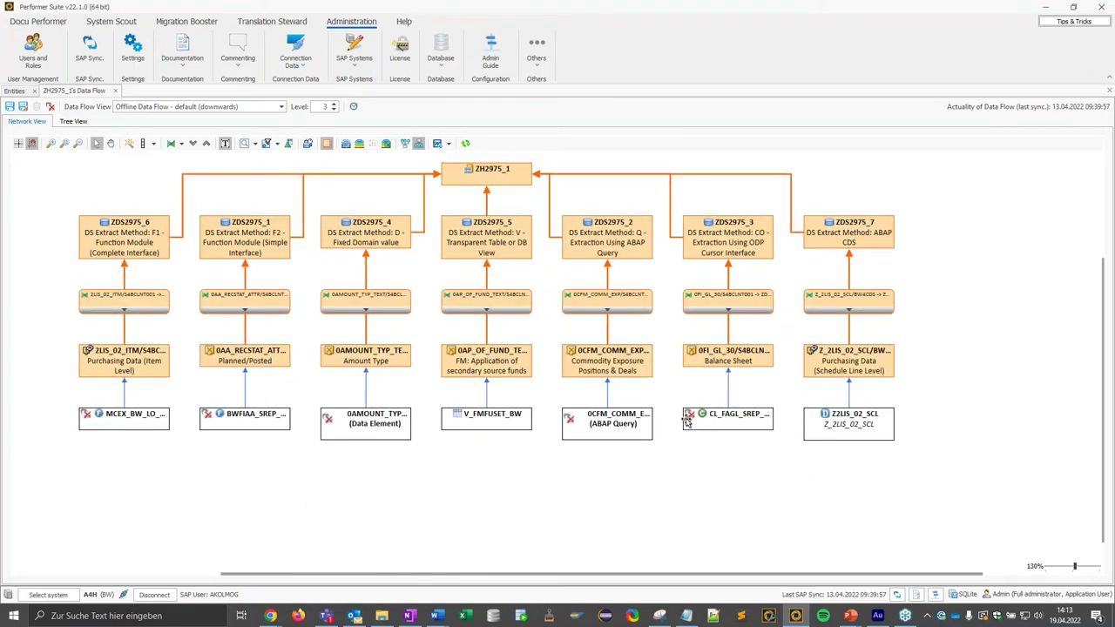
click(716, 418)
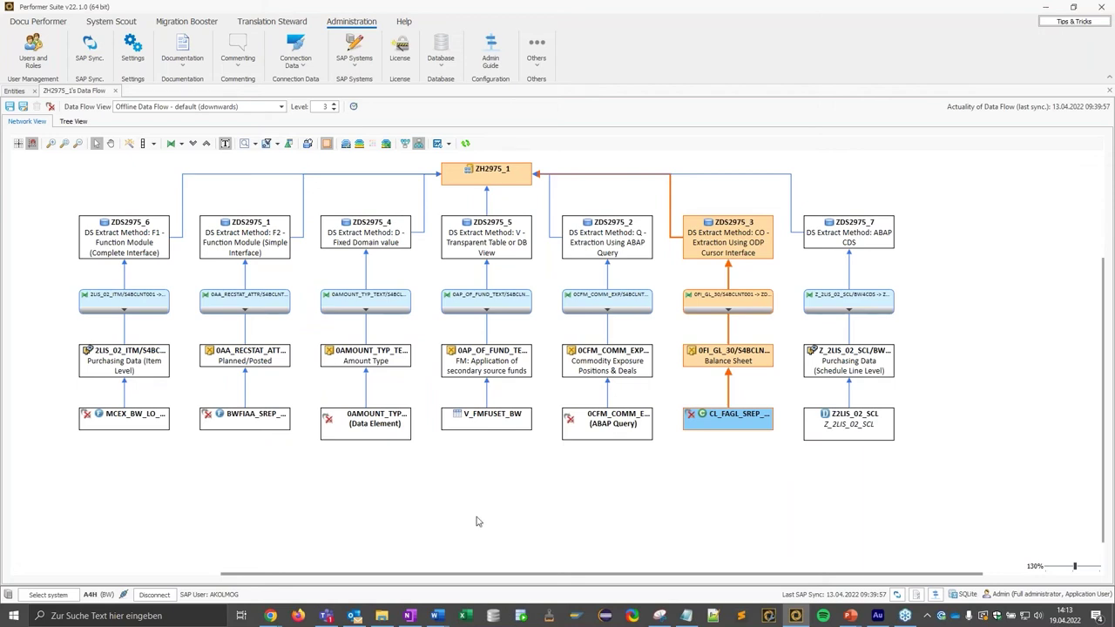
click(110, 411)
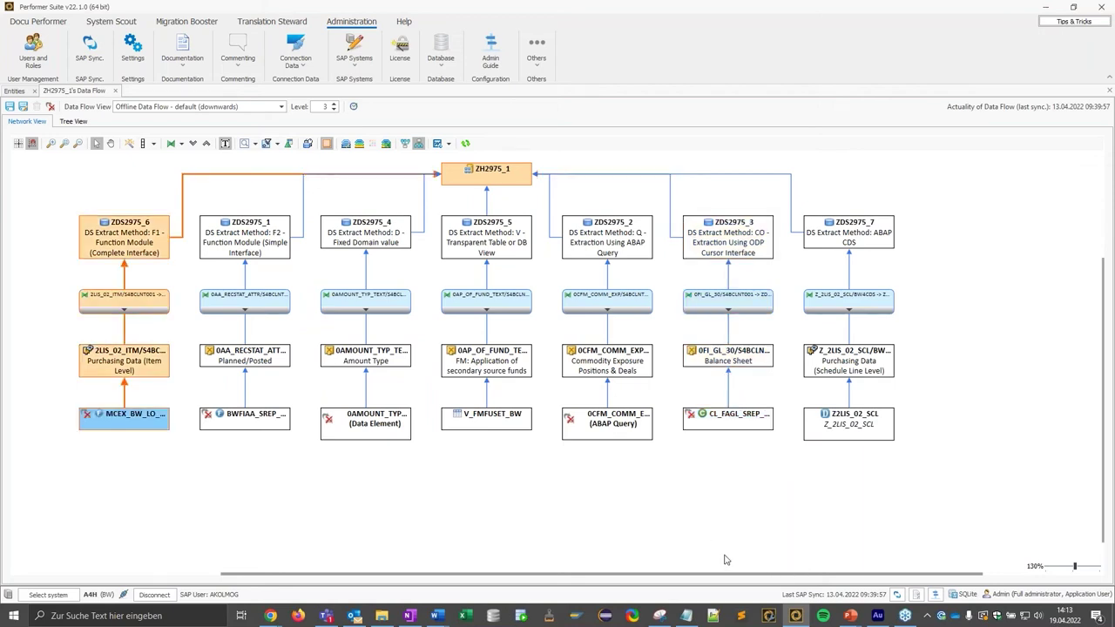
click(847, 426)
scroll(663, 477, down, 1)
scroll(662, 479, down, 1)
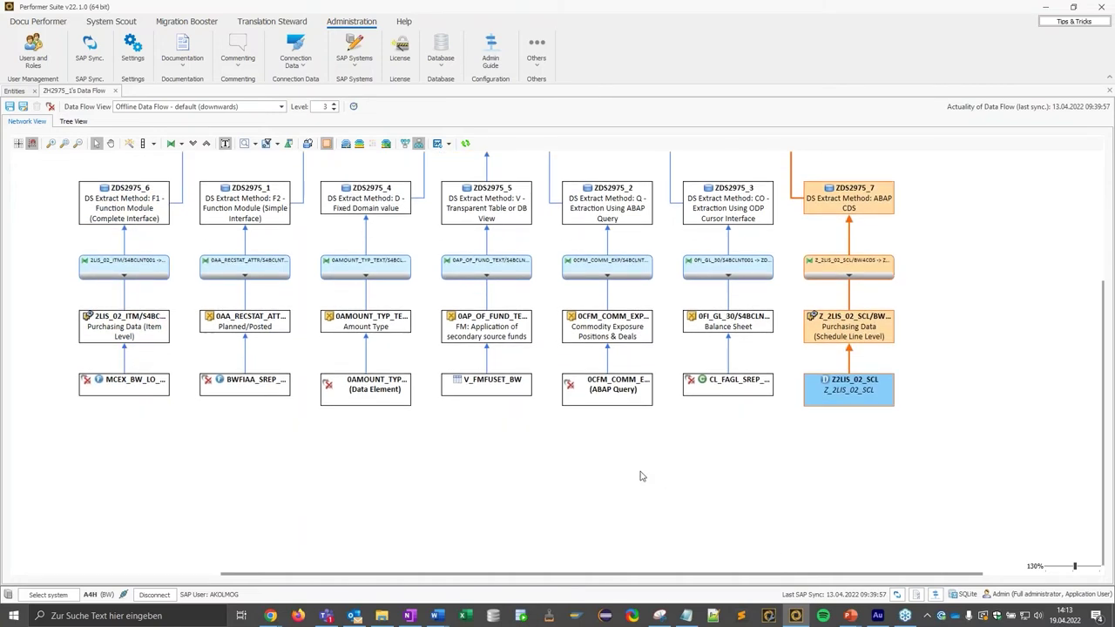
click(366, 397)
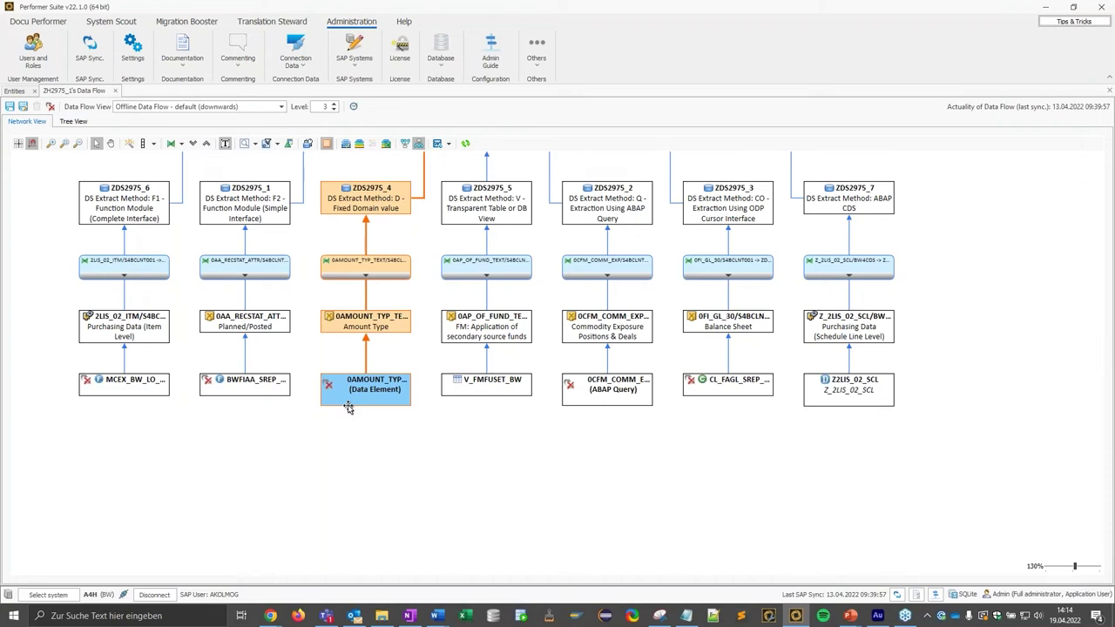
Review the System Scout analyses offered for the Z2LIS_02_SCL entity without running one.
right_click(851, 391)
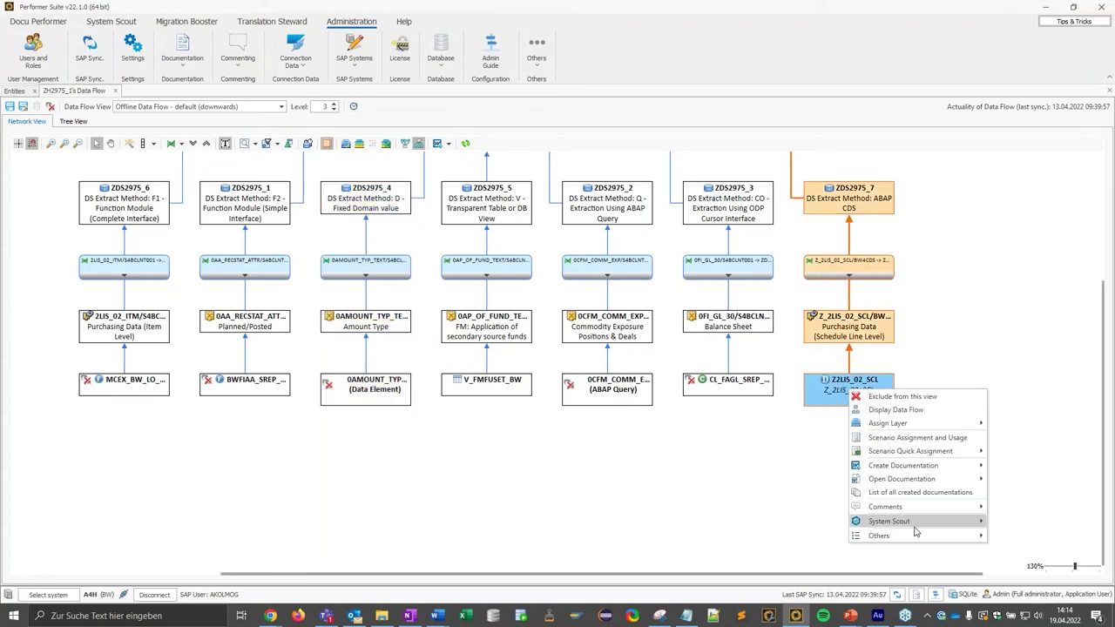
mouse_move(927, 526)
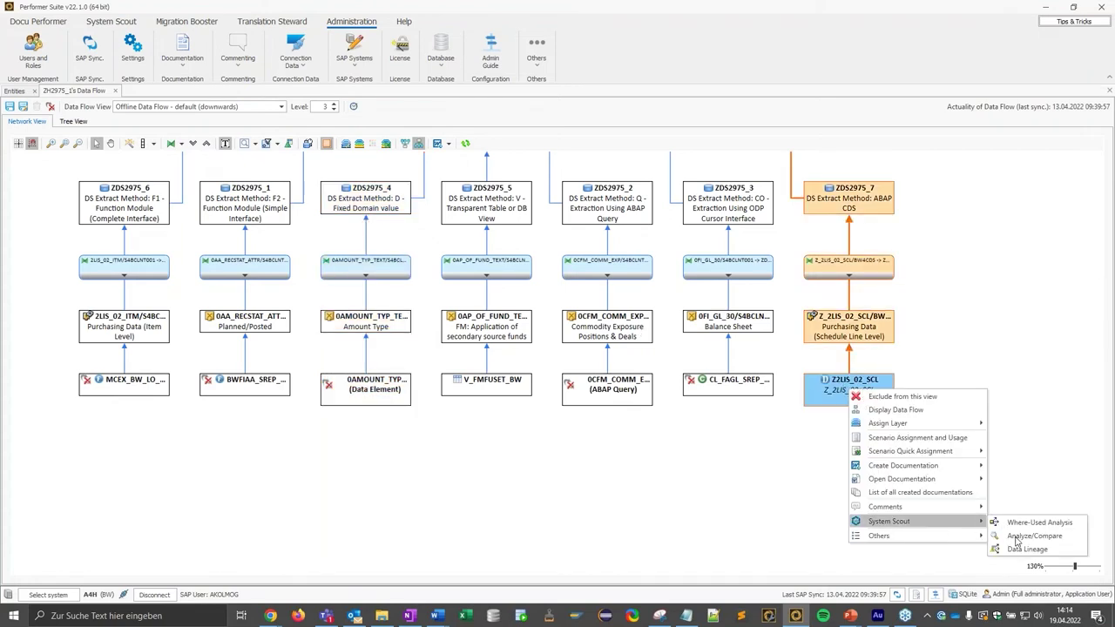
click(781, 495)
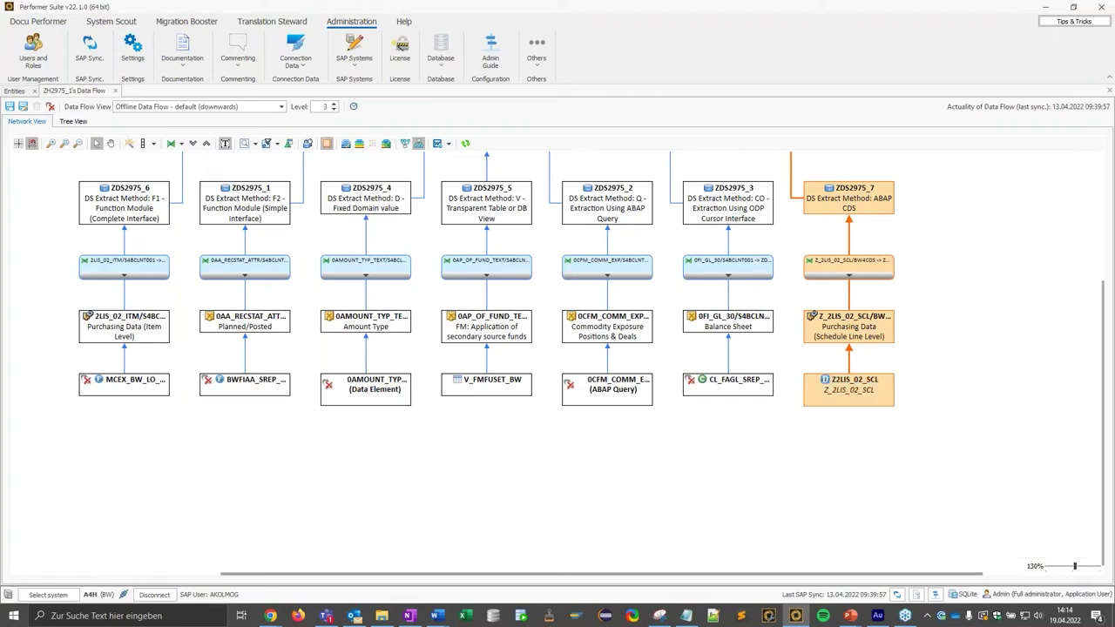
key(alt+Tab)
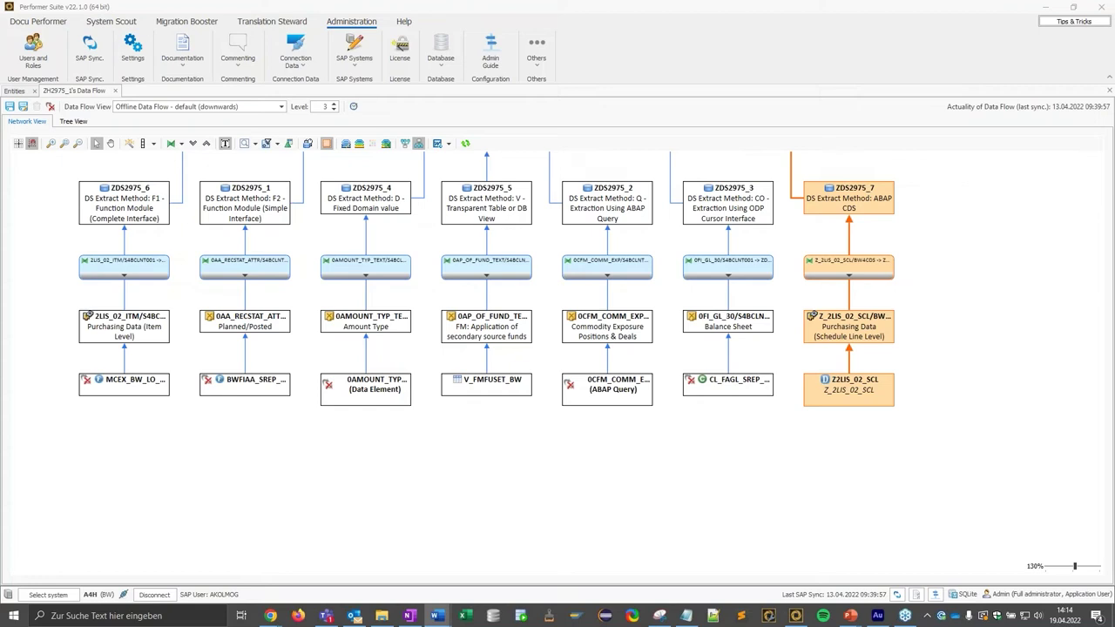
click(362, 555)
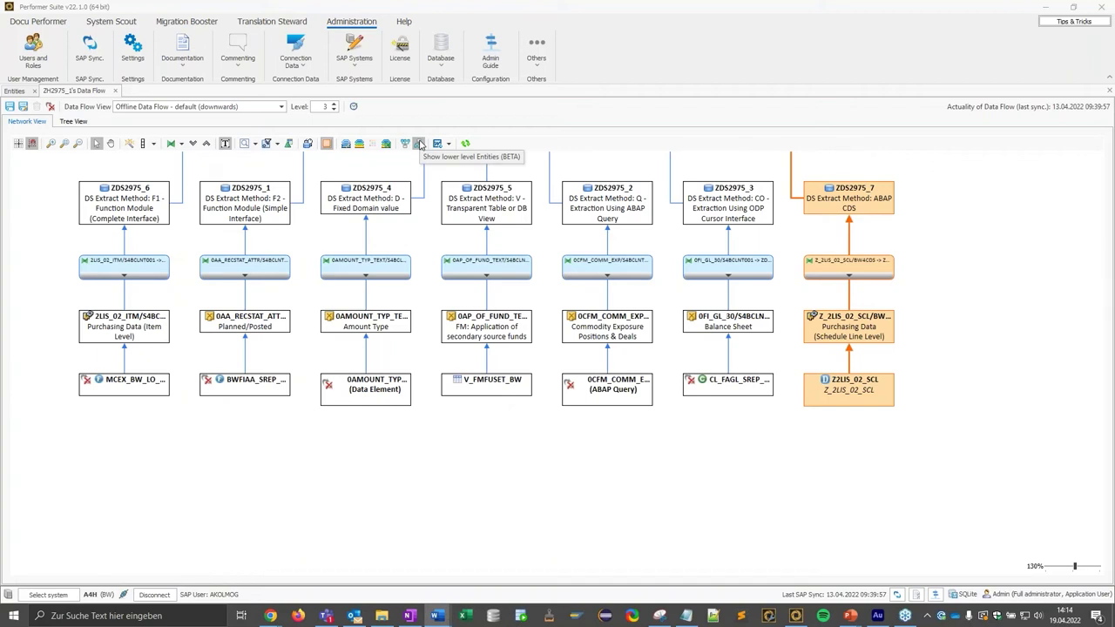
click(419, 144)
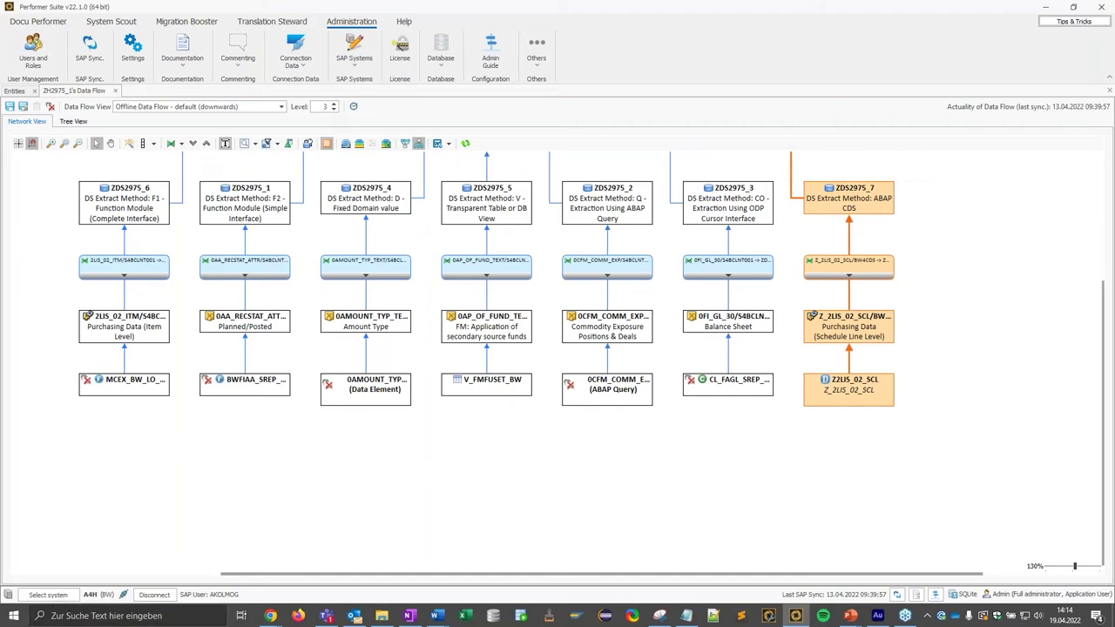
Switch to the HANA system HDB.
click(48, 594)
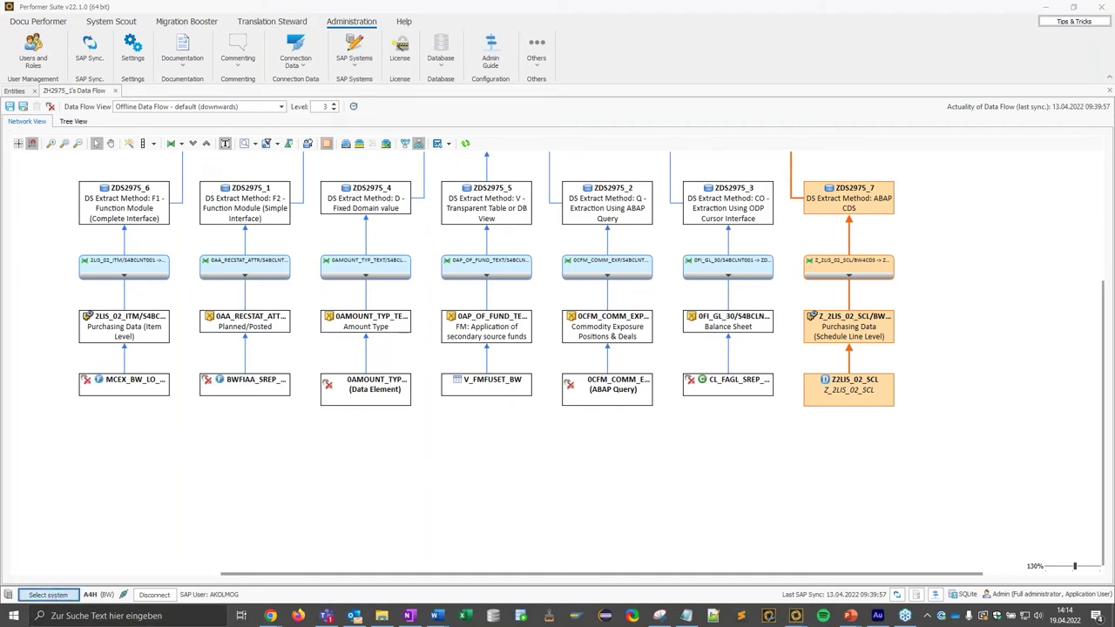
double_click(420, 341)
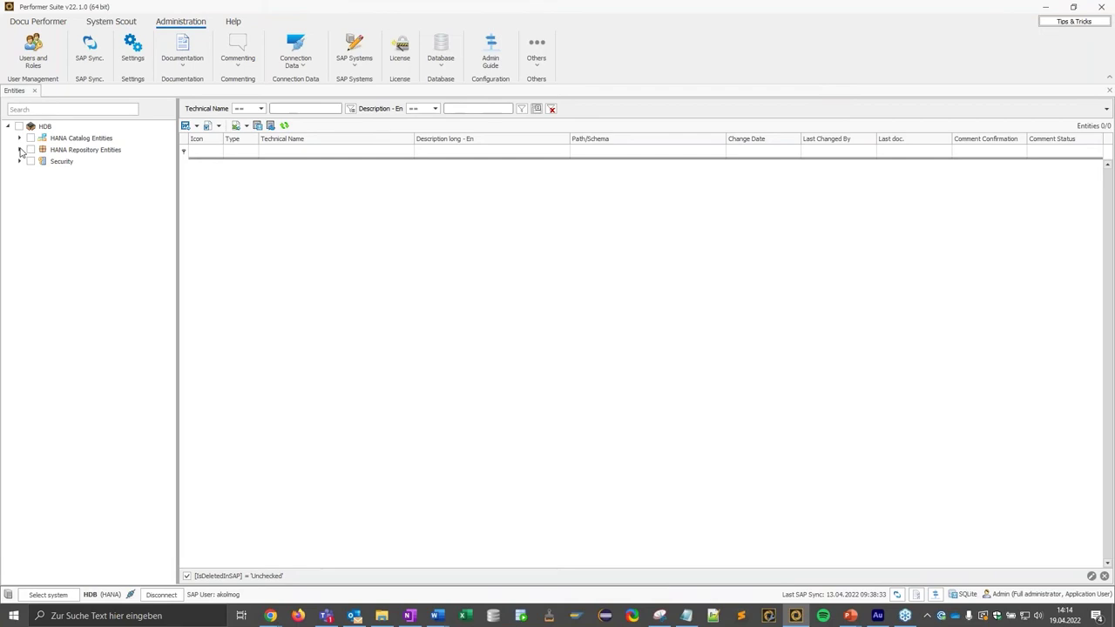
List the HANA repository's calculation views and filter them by technical name Z_CALC_VIEW_ON_EXTERNAL_VIEW_ZPURDW12.
click(20, 150)
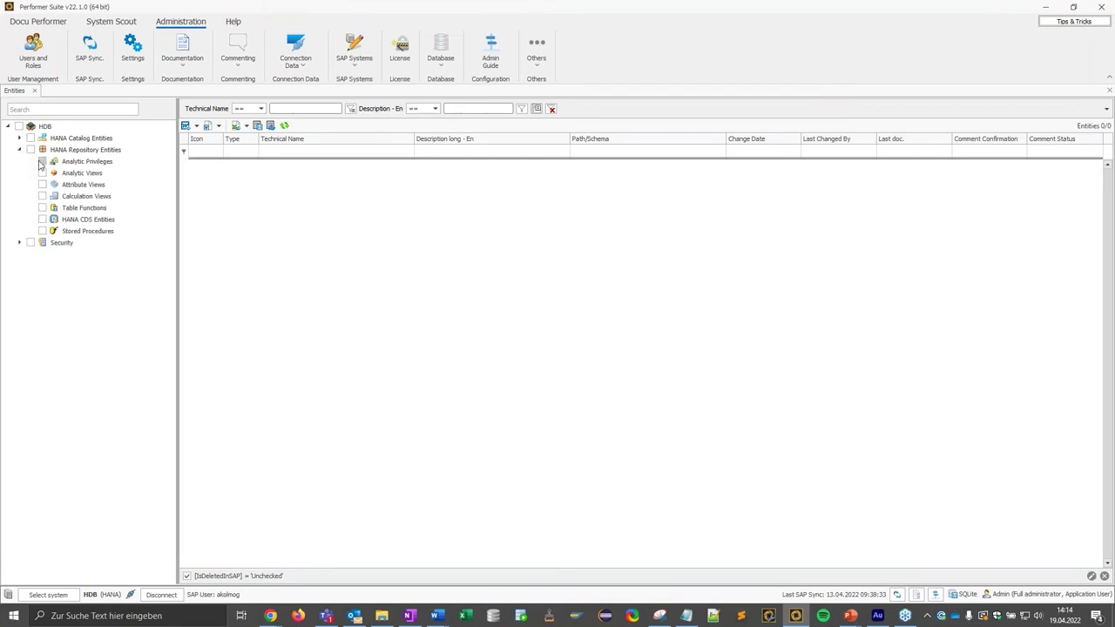
click(322, 151)
text(Z_CALC_VIEW_ON_EXTERNAL_VIEW_ZPURDW12)
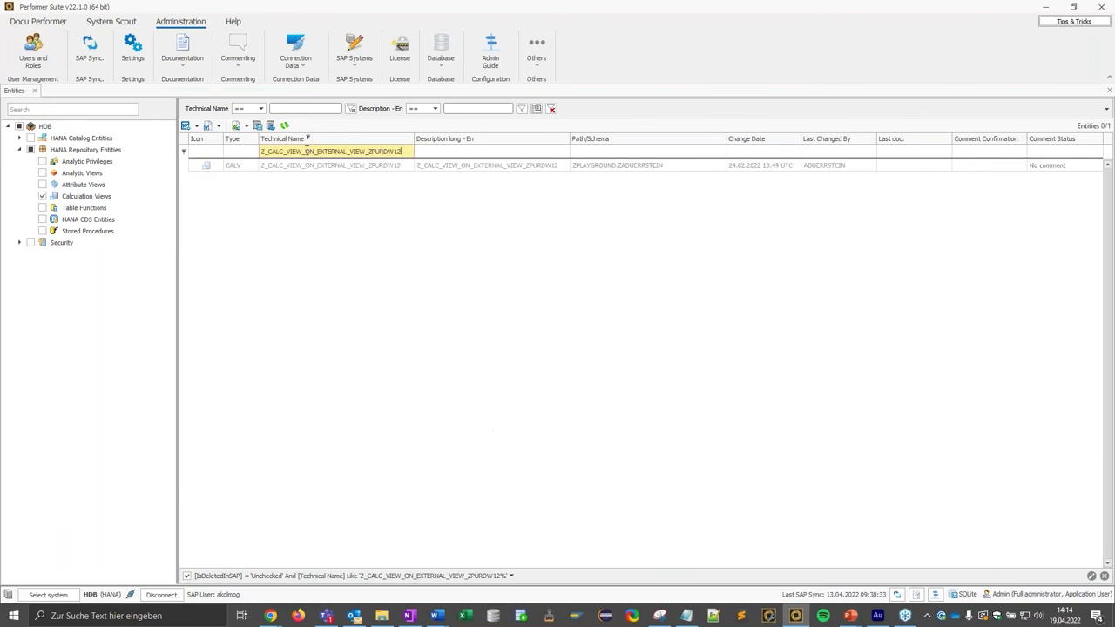
Display the data flow of the calculation view Z_CALC_VIEW_ON_EXTERNAL_VIEW_ZPURDW12.
click(309, 165)
right_click(396, 172)
click(438, 177)
click(619, 390)
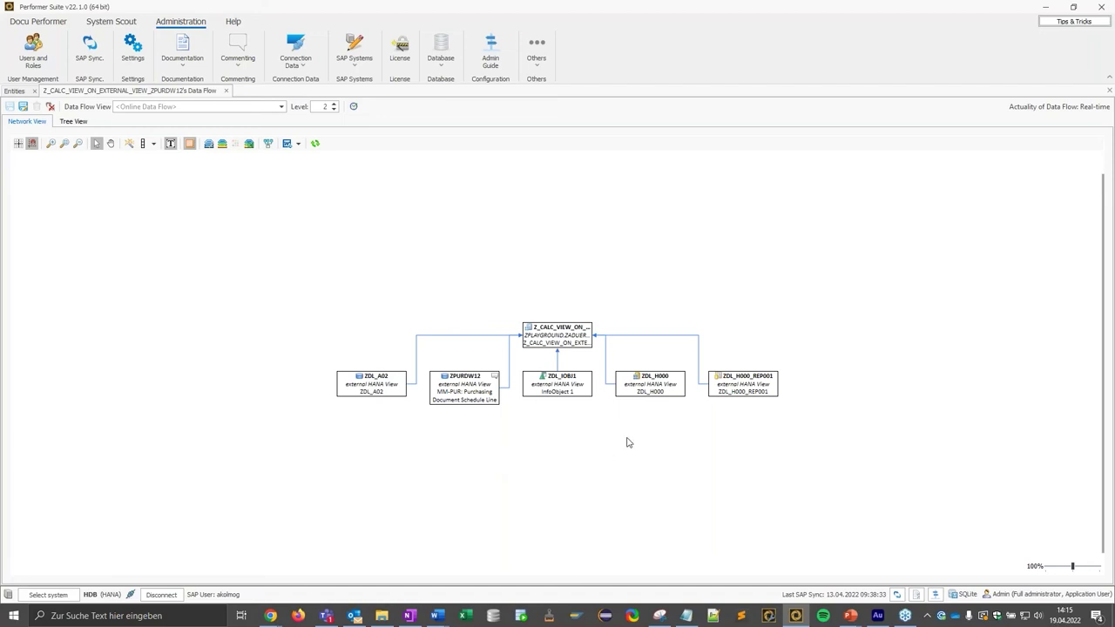
scroll(625, 443, up, 5)
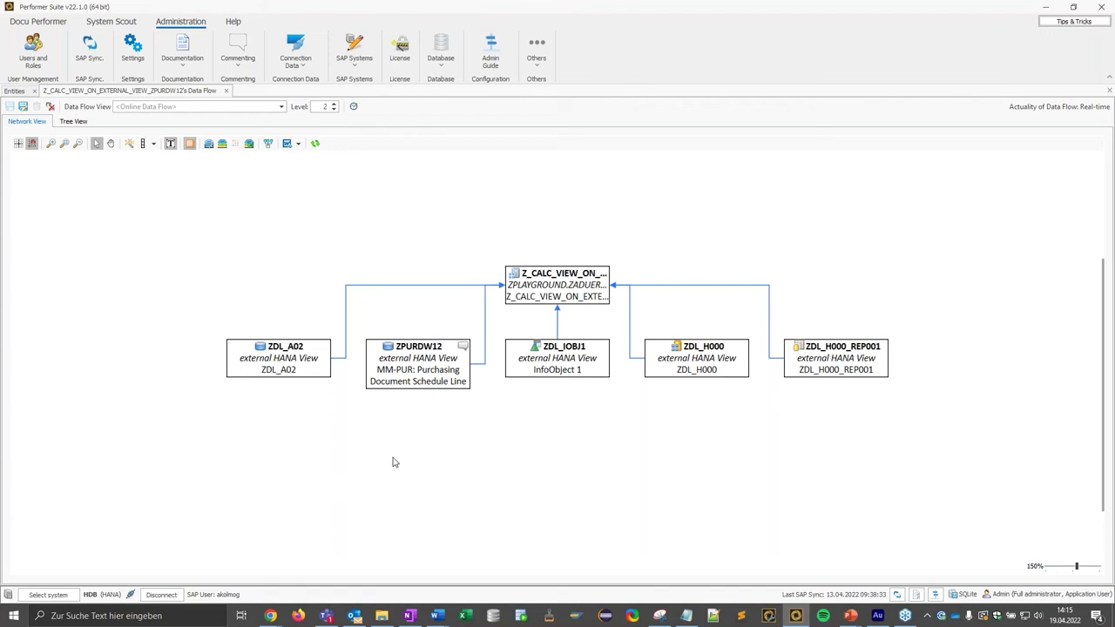
Highlight the flow path of the external HANA view ZPURDW12 and display its offline downwards data flow.
right_click(379, 347)
click(340, 437)
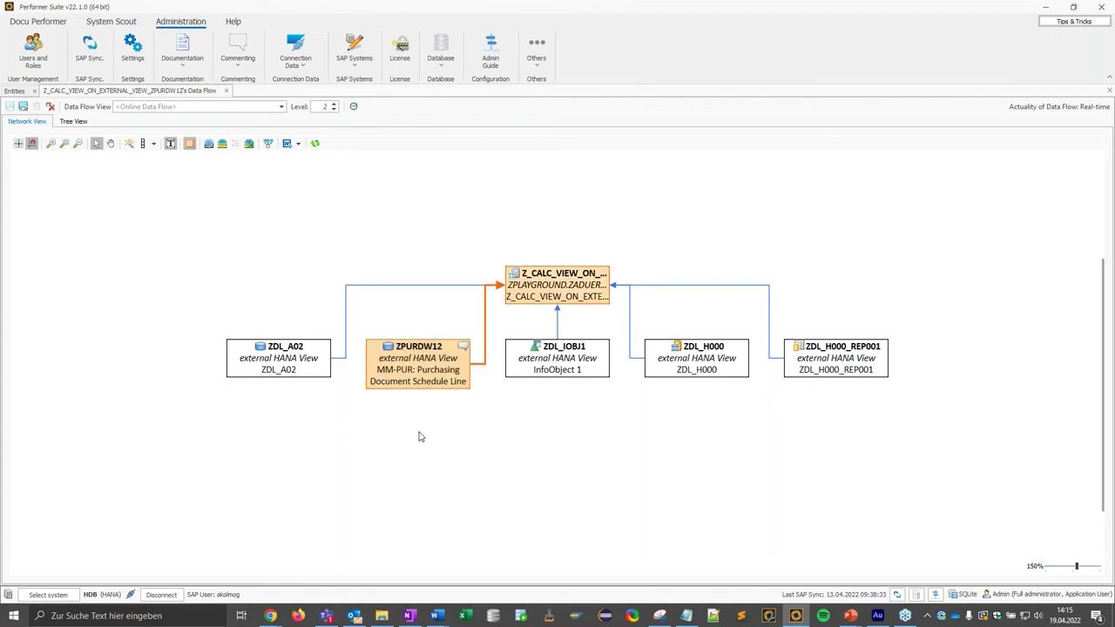
right_click(438, 367)
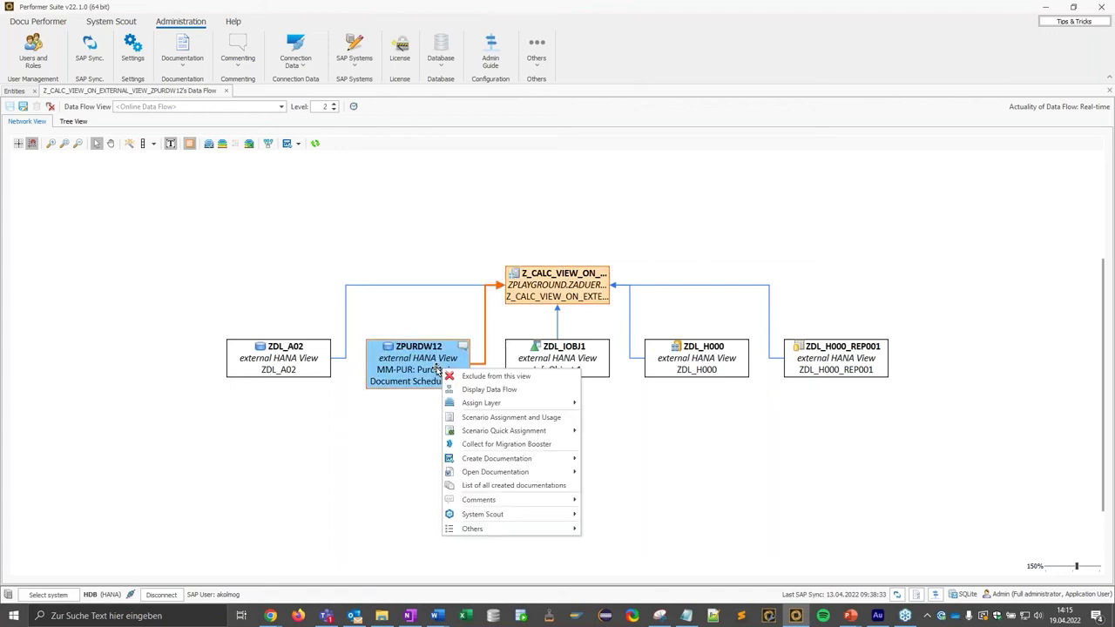
click(493, 392)
click(622, 391)
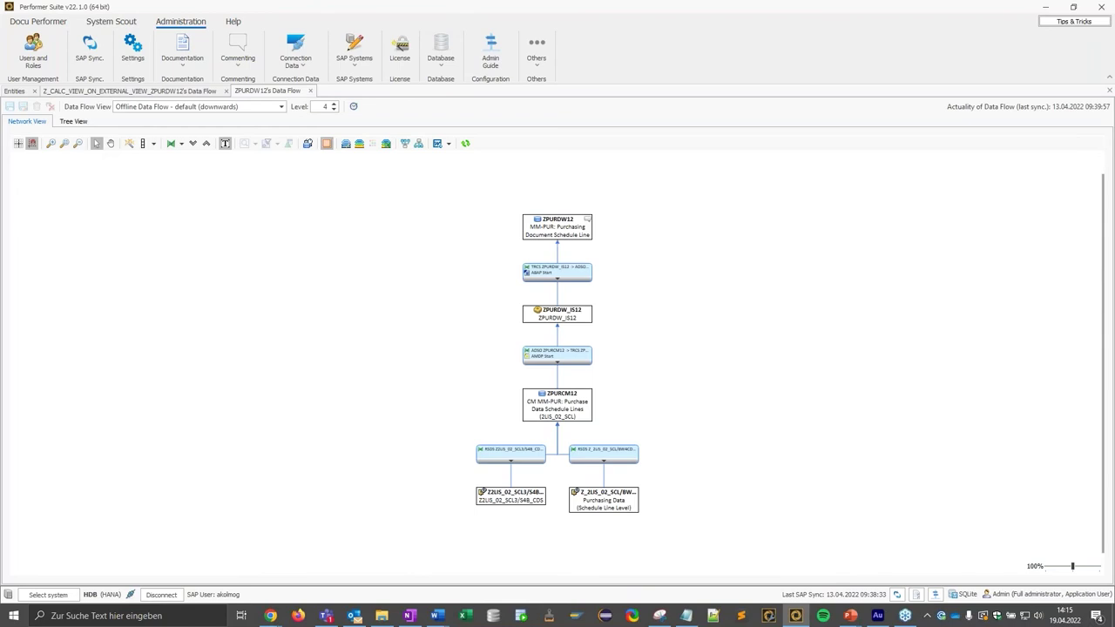
scroll(504, 262, up, 1)
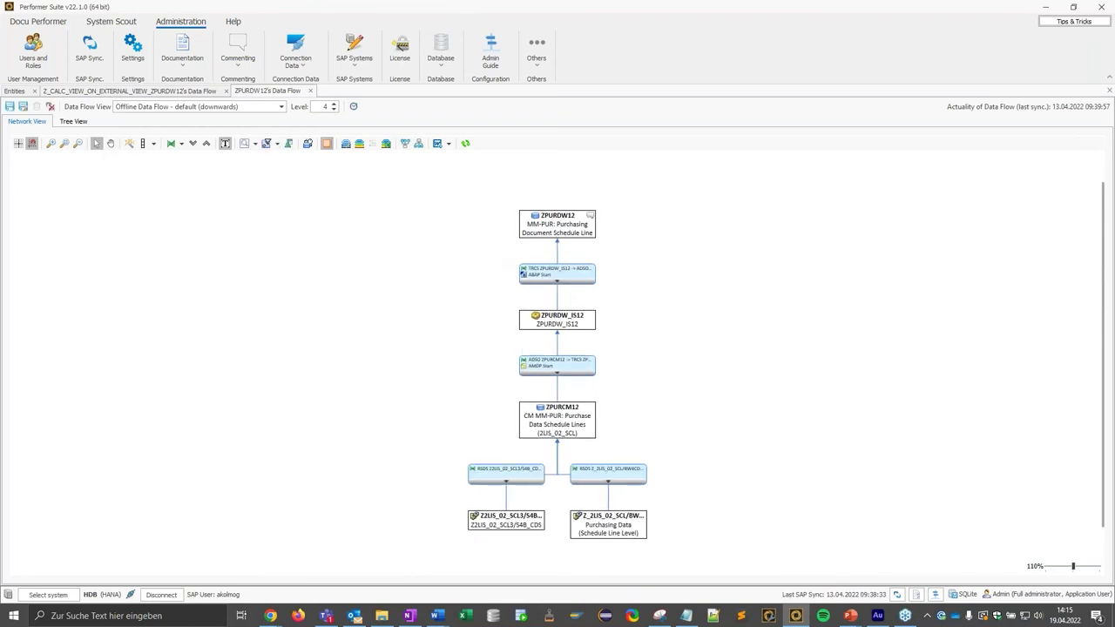
Return to the calculation view's data flow and highlight the paths of all five external HANA views.
click(106, 91)
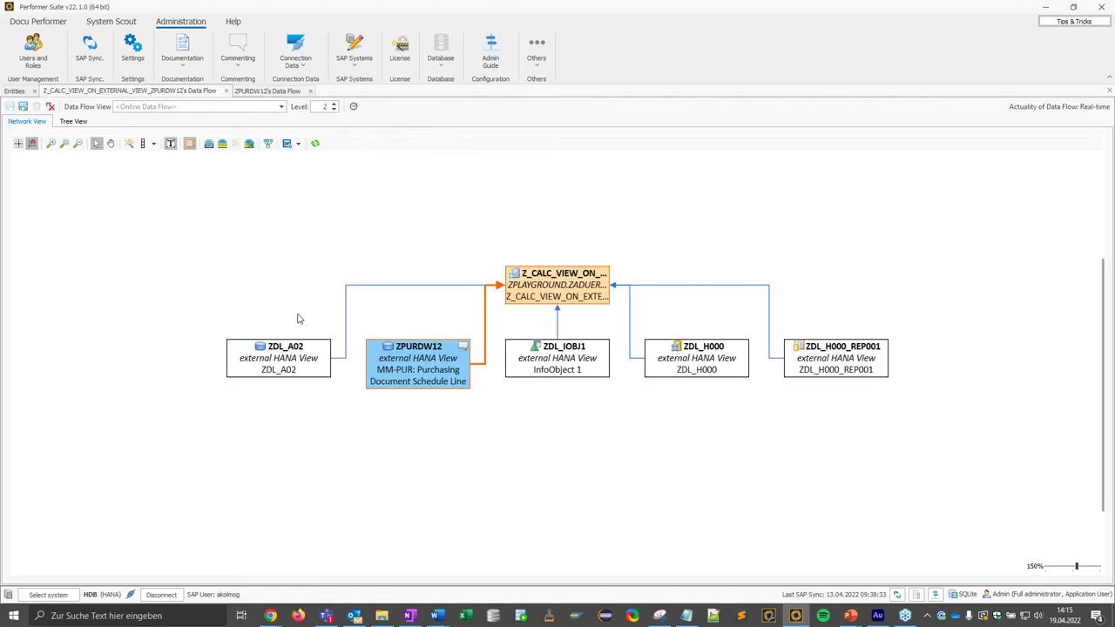
drag(138, 332, 975, 408)
click(975, 407)
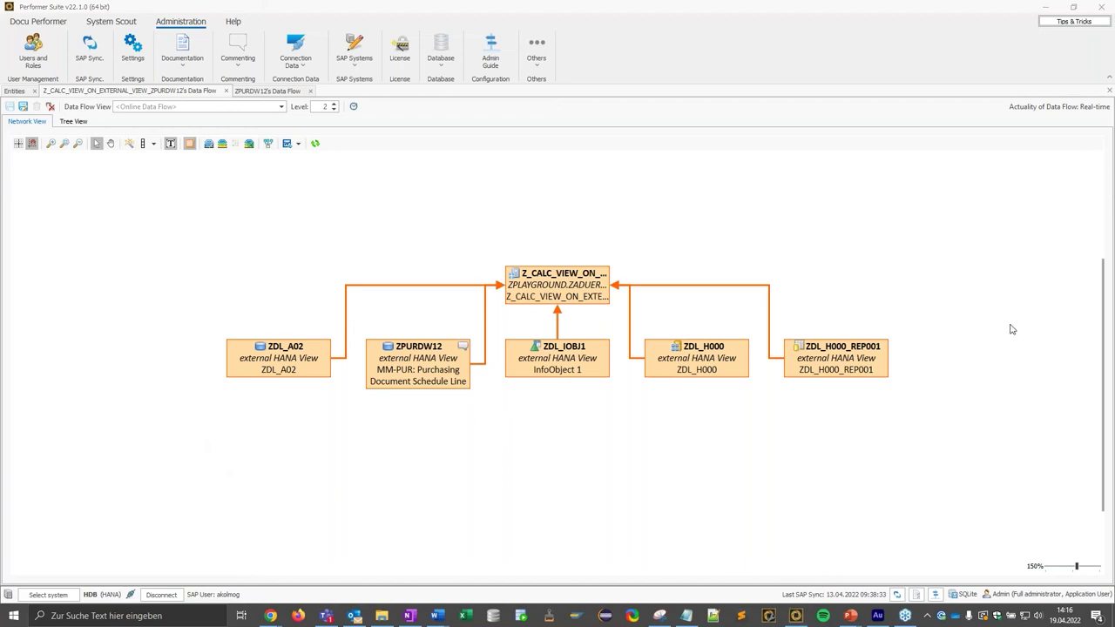
Switch to the PowerPoint slide show and advance to slide 14 on reducing the level of detail in HCPR documentation.
mouse_move(851, 616)
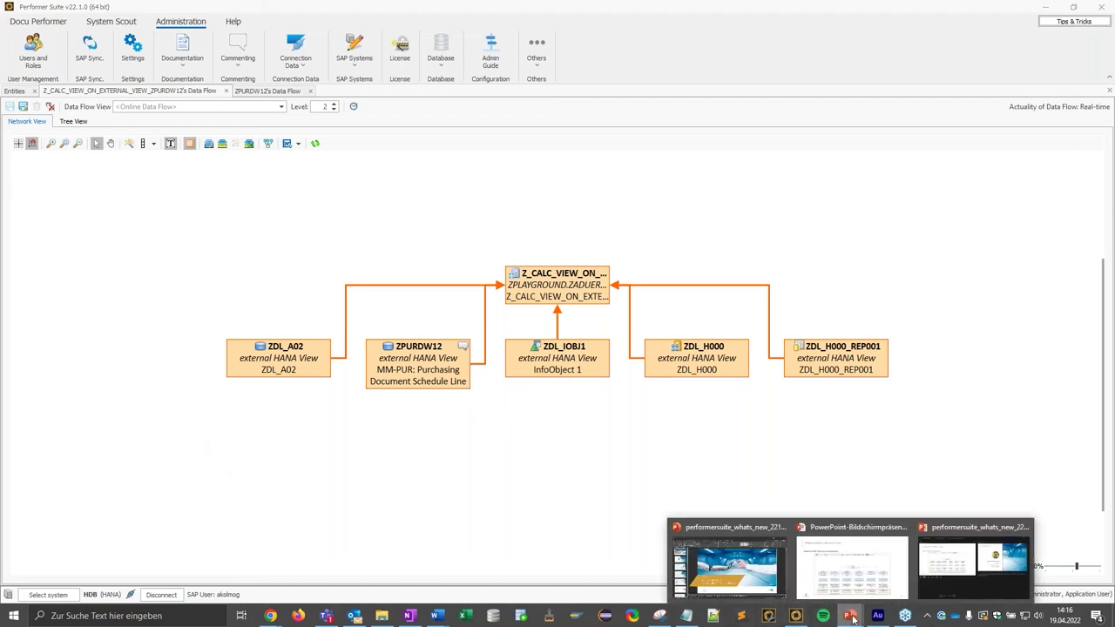
click(830, 572)
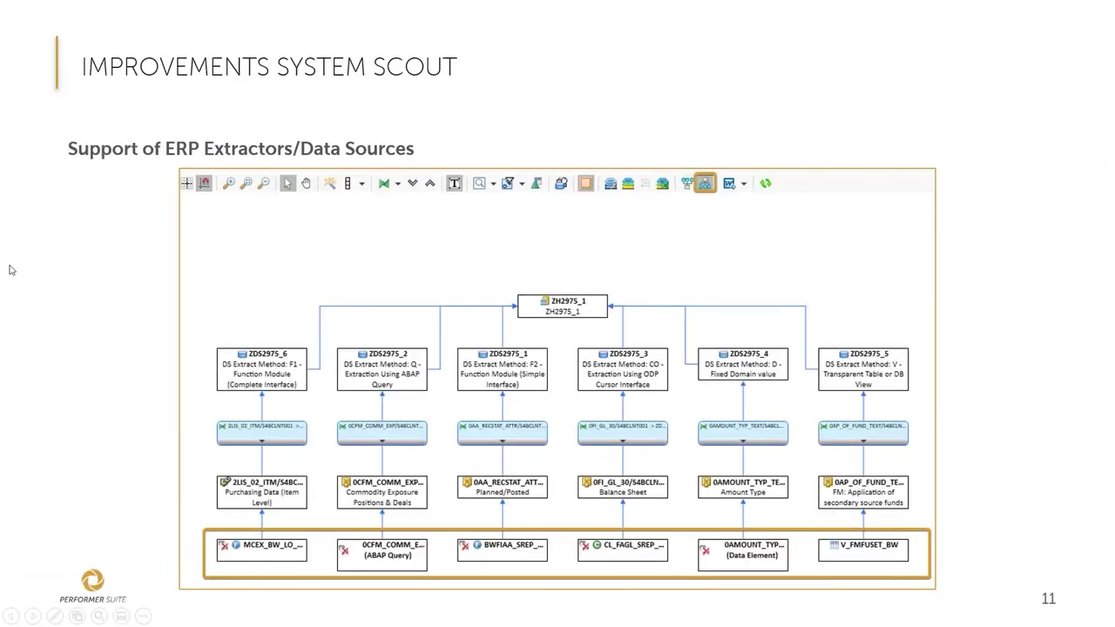
click(88, 278)
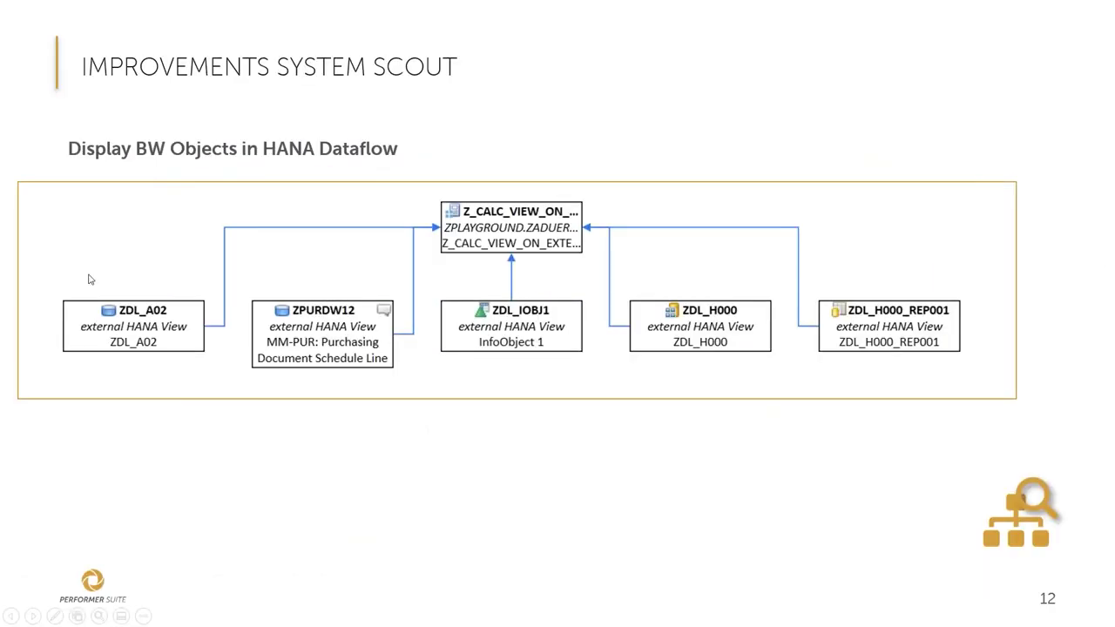
click(88, 278)
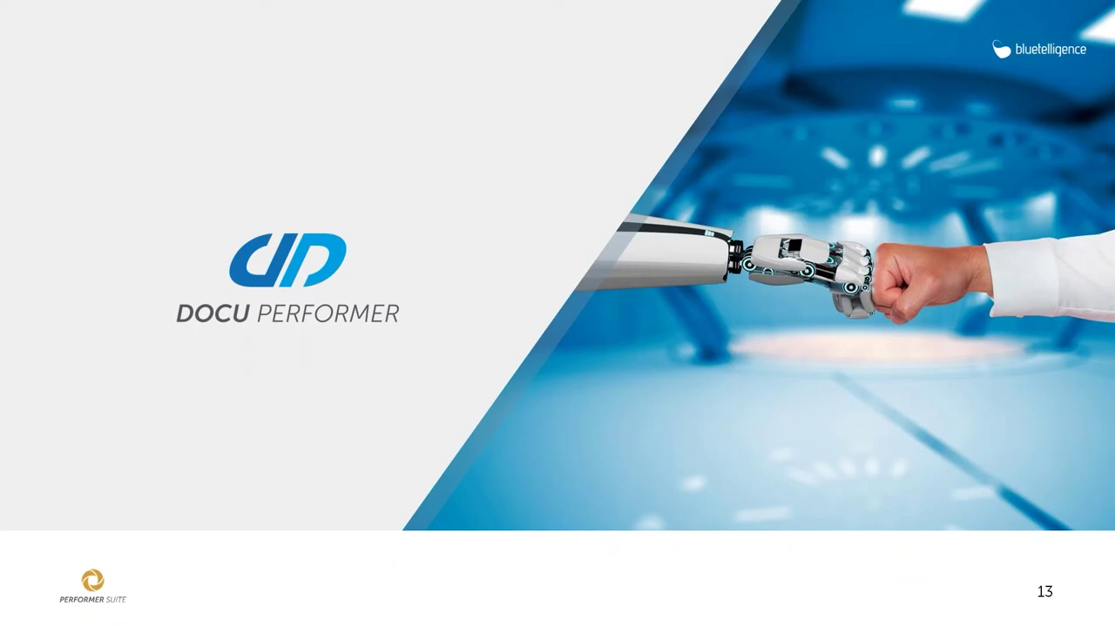
key(Right)
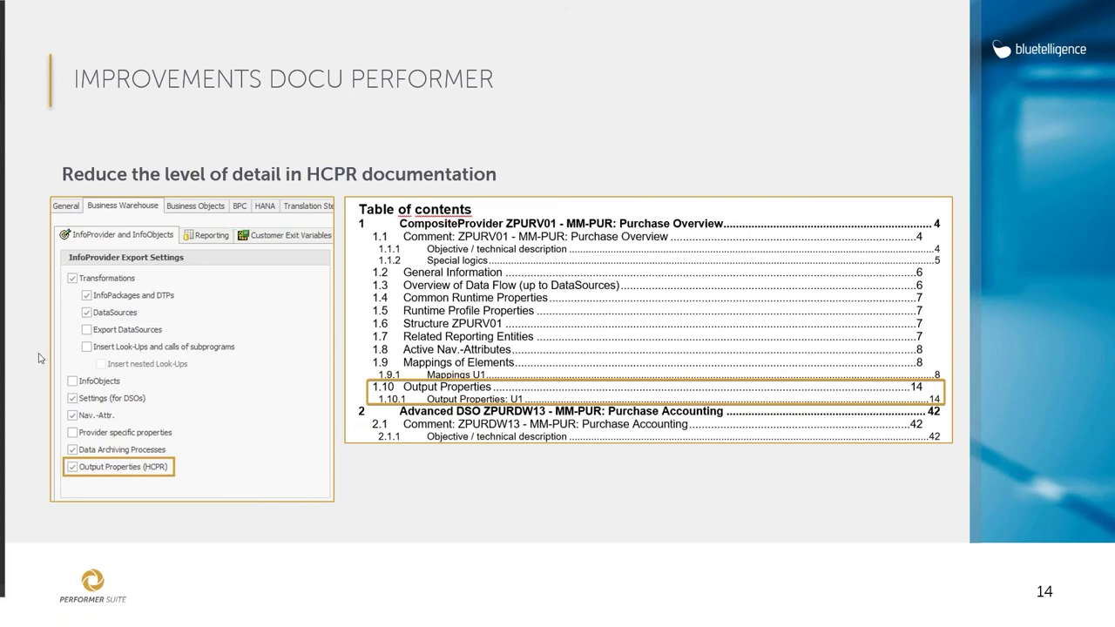
Switch to Performer Suite and disable Output Properties (HCPR) in the Business Warehouse InfoProvider export settings.
key(alt+Tab)
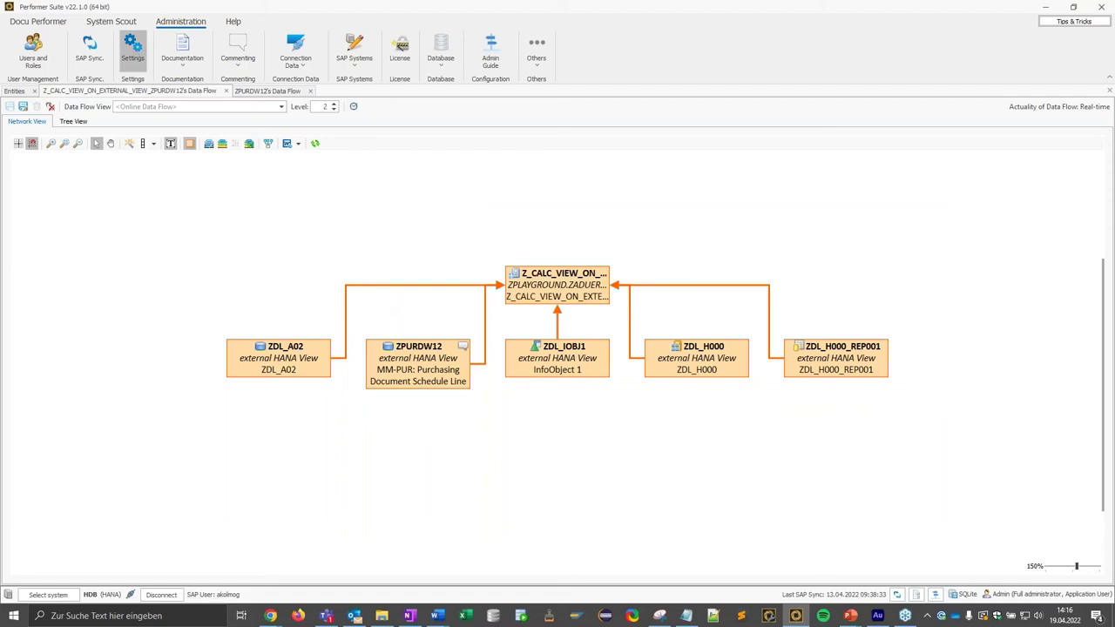
click(133, 48)
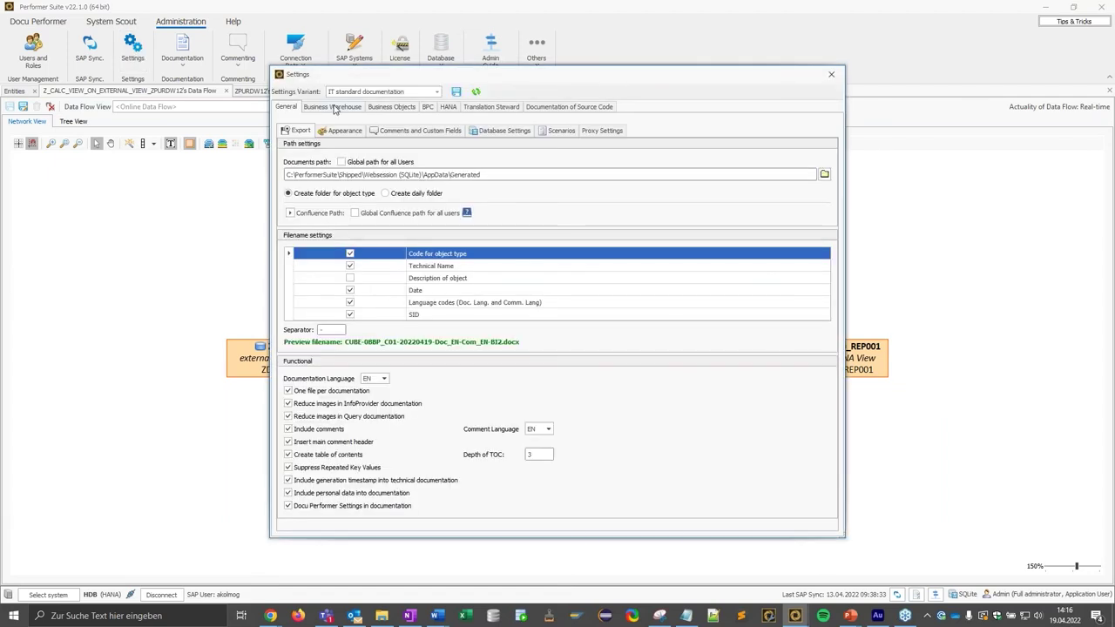
click(332, 107)
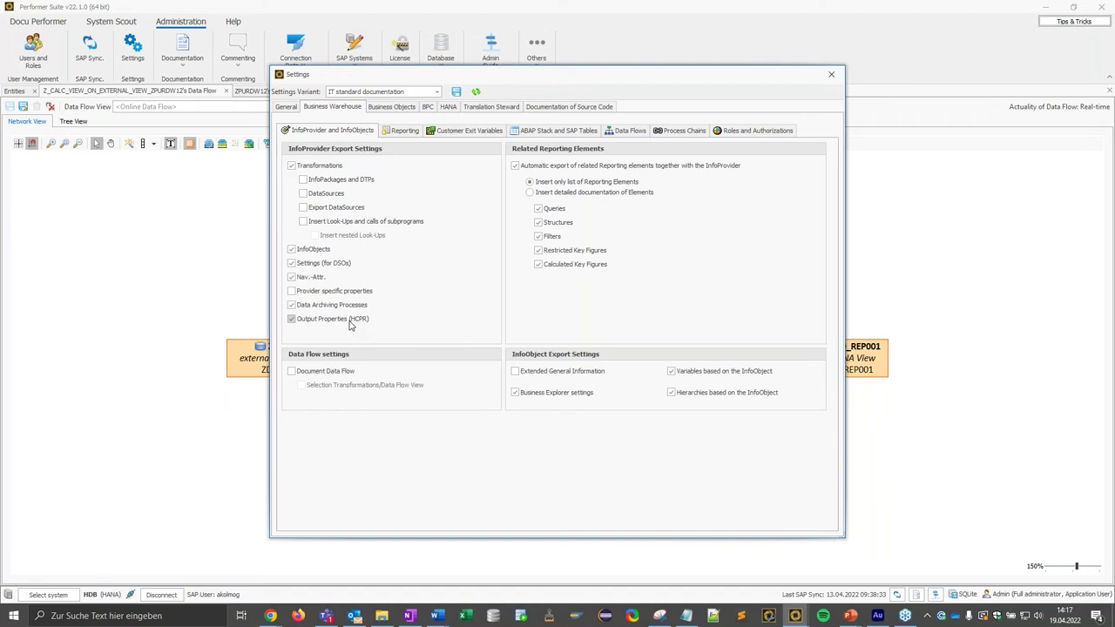
click(322, 318)
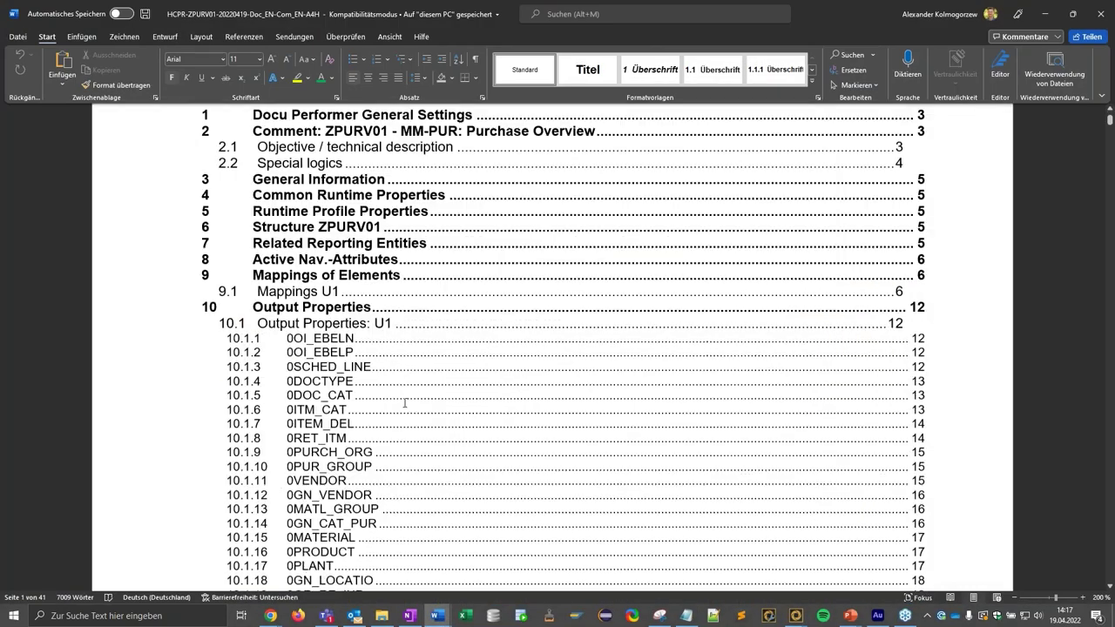
Review the Output Properties chapter of the ZPURV01 Word documentation, including the 0OI_EBELN section, and minimize the document.
scroll(404, 403, down, 8)
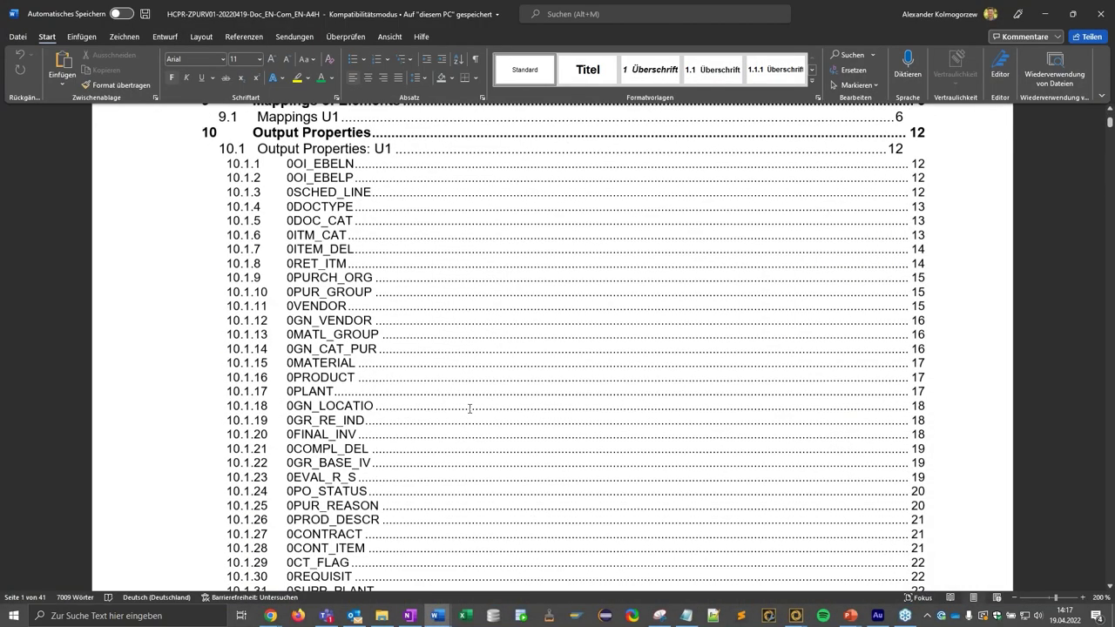
scroll(557, 348, up, 8)
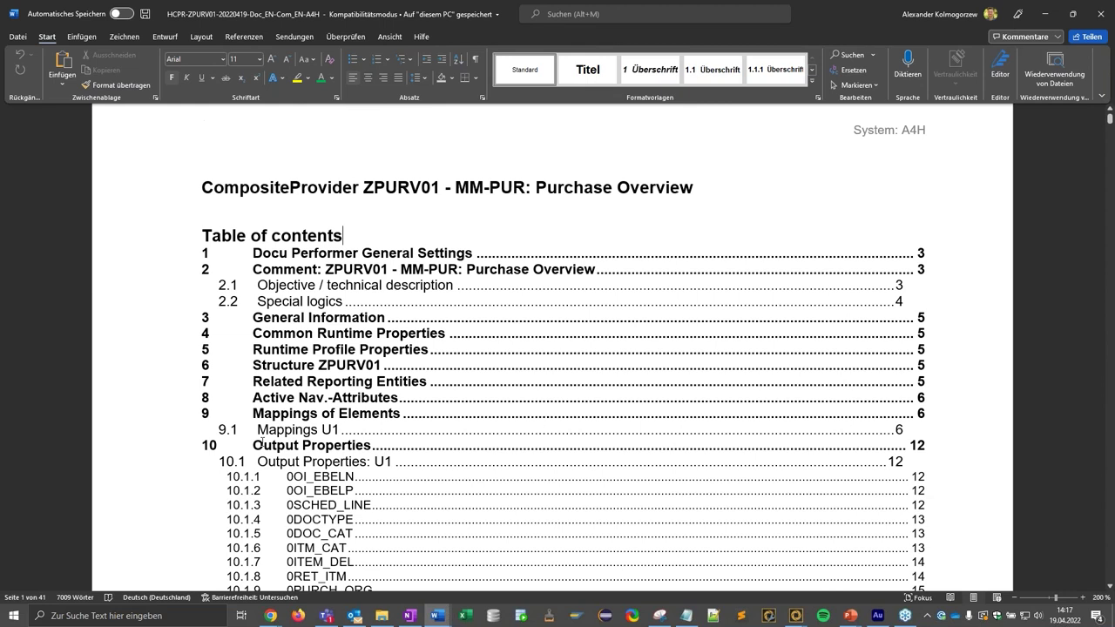
drag(252, 445, 357, 446)
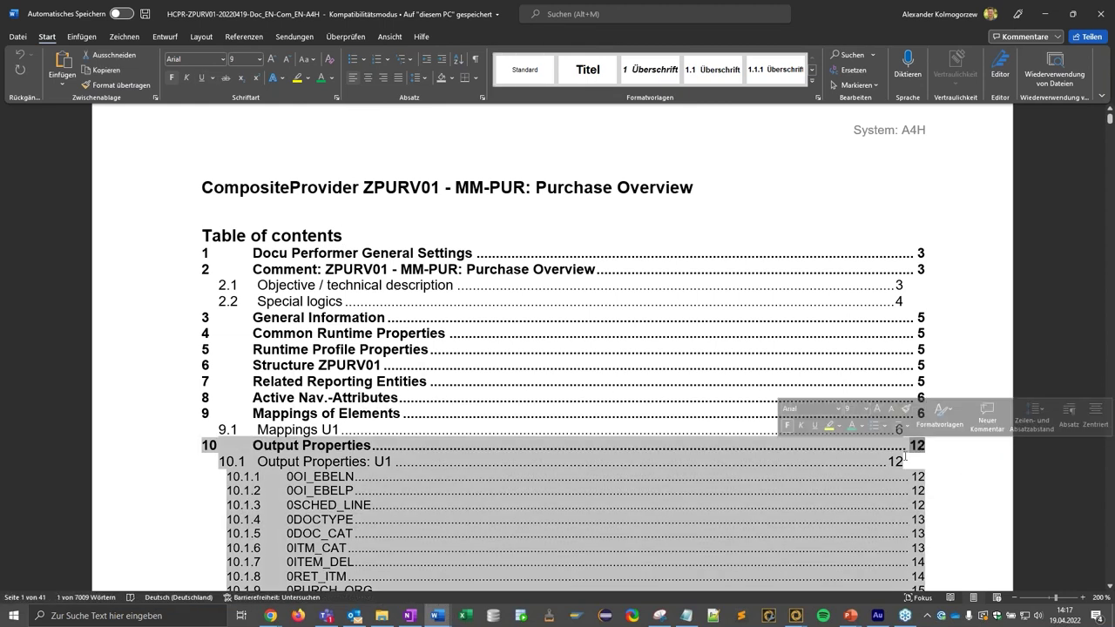
click(924, 476)
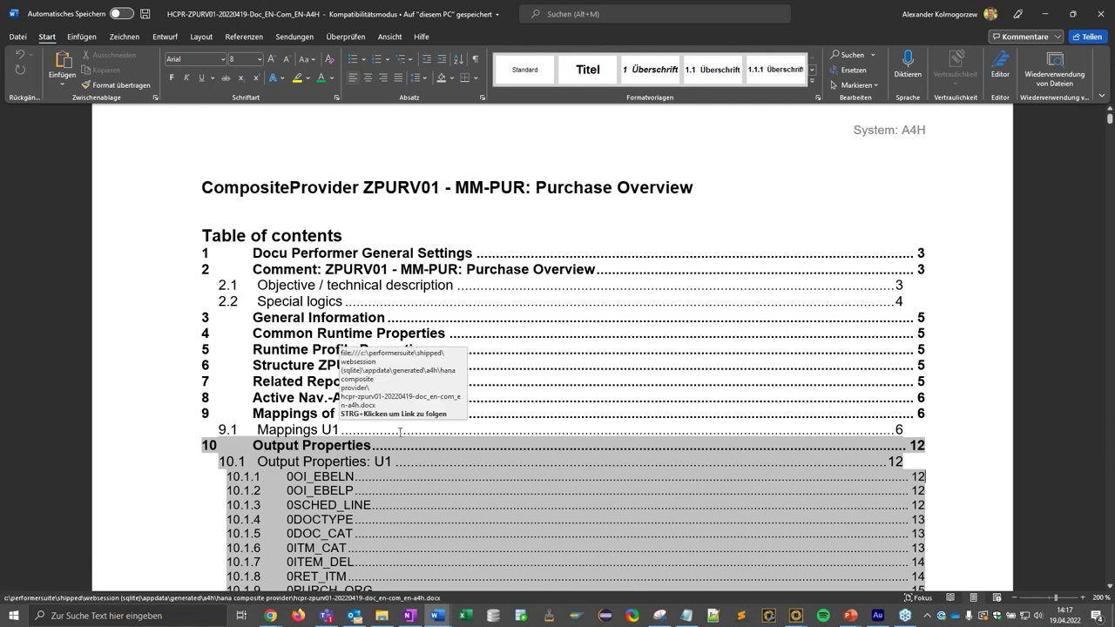
ctrl+click(307, 476)
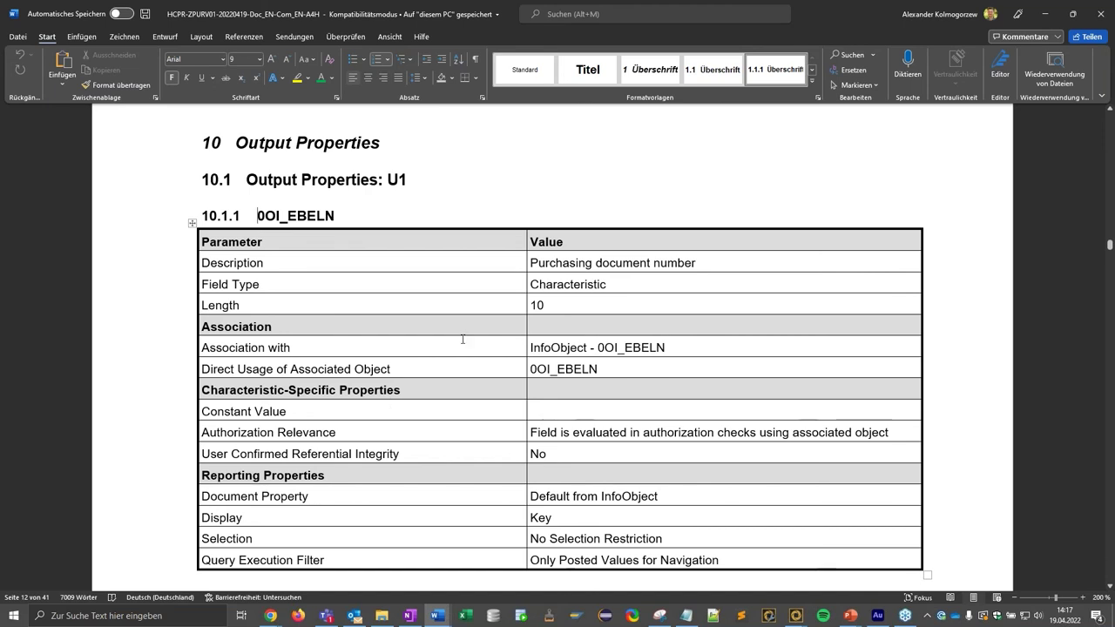
scroll(438, 361, down, 1)
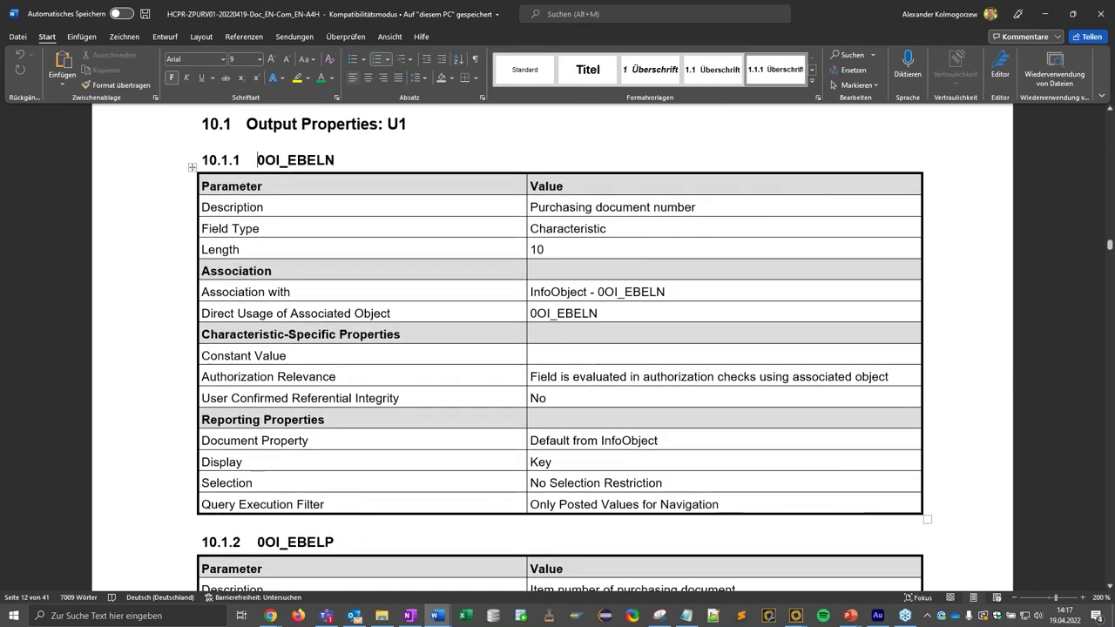
click(1042, 14)
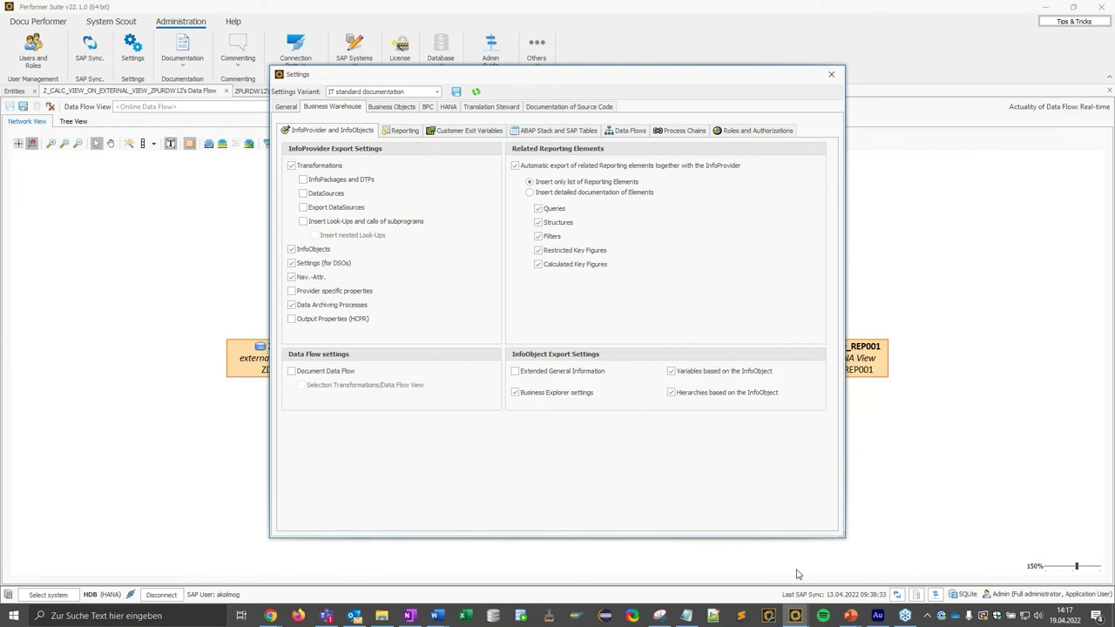
Return to the PowerPoint slide show, advance to the "What's New in 22.2" overview and reveal its General Improvements points.
click(849, 615)
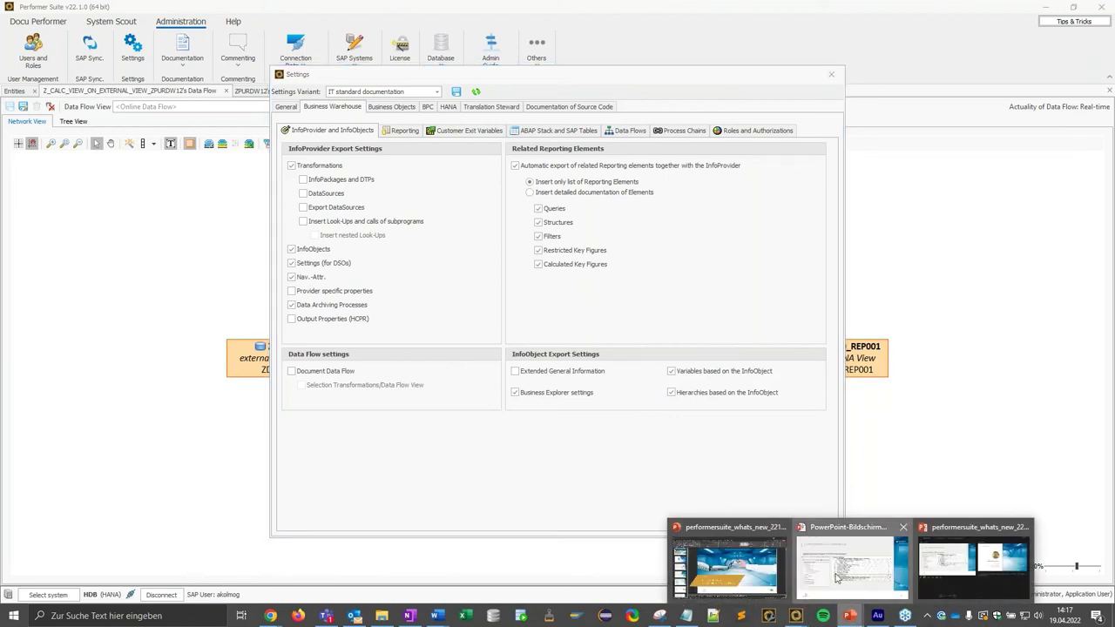
click(852, 566)
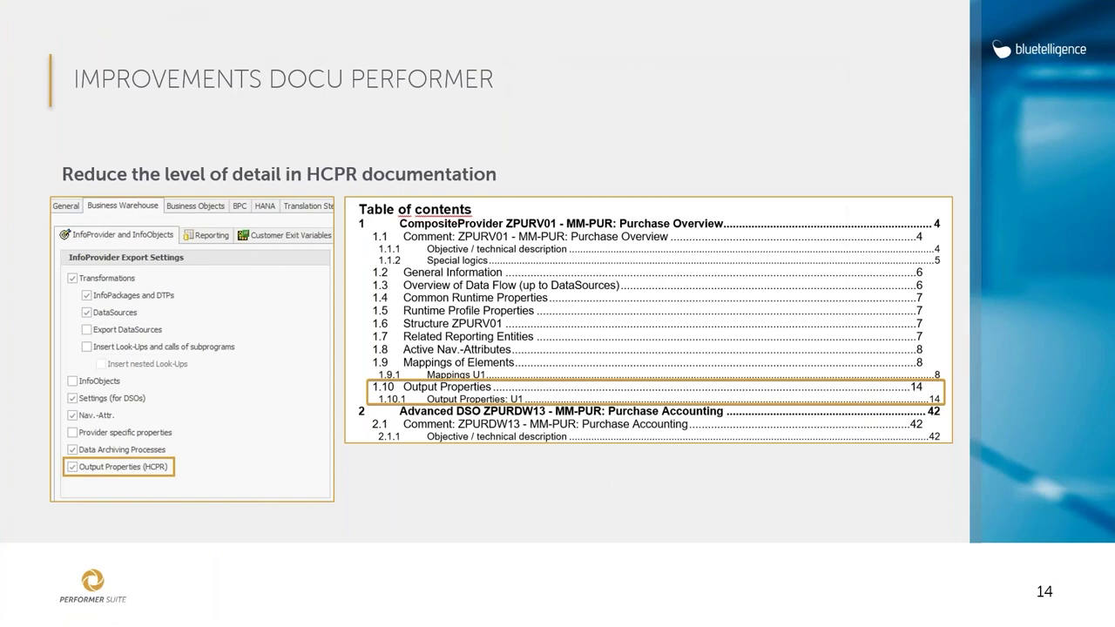
click(738, 486)
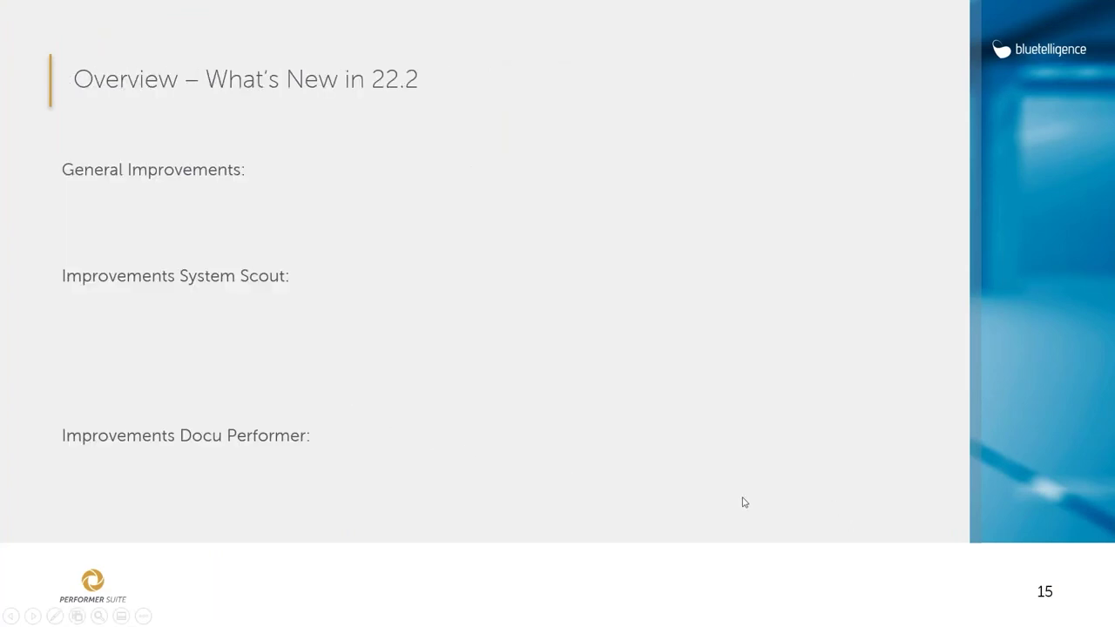
click(791, 522)
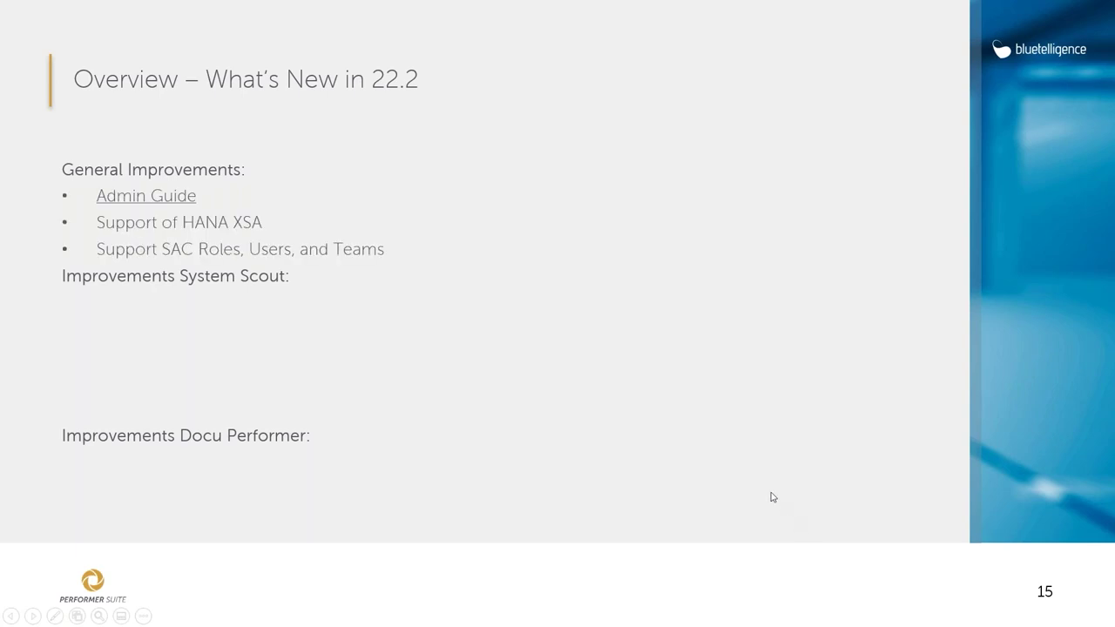